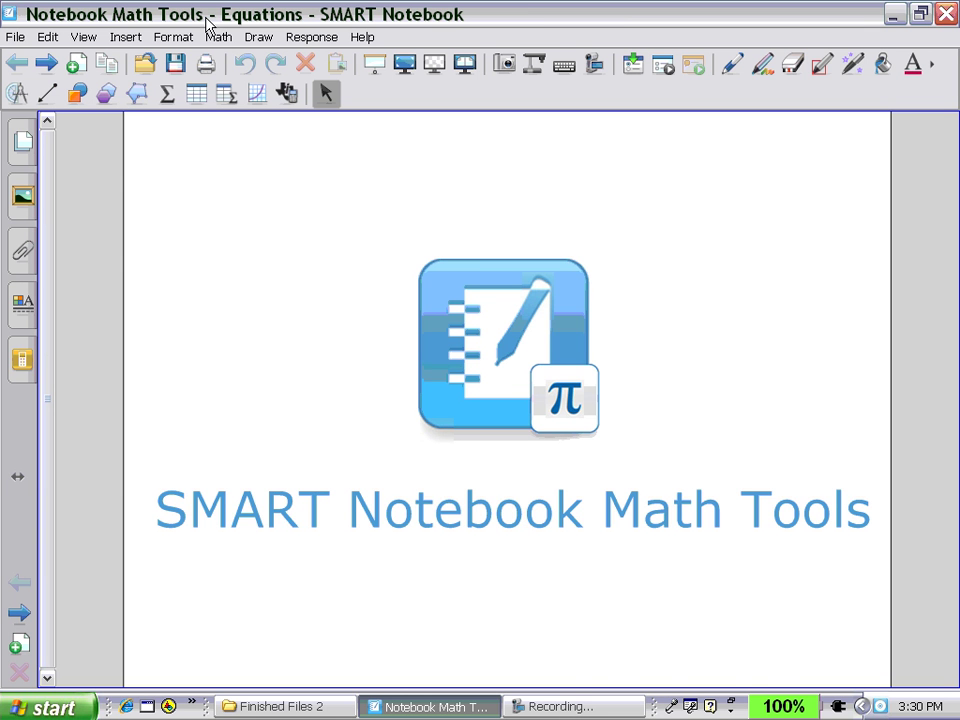
On the Math Tools features slide, yellow-highlight 'equation editor' and 'Handwriting recognition', then go to the next page
{"action": "left_click", "coordinate": [46, 64]}
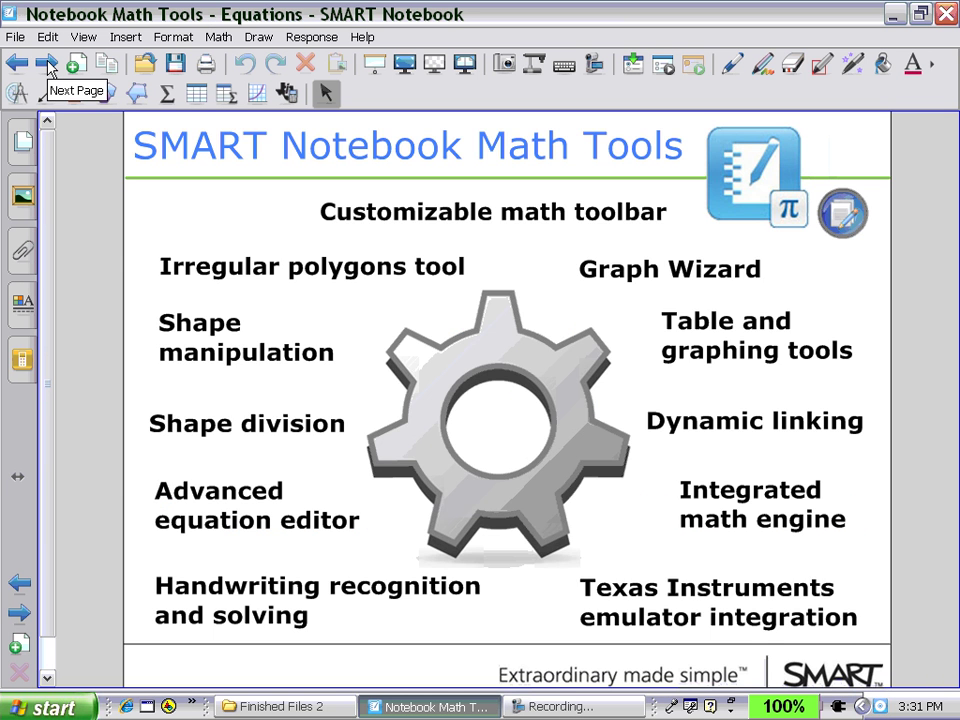
{"action": "left_click", "coordinate": [733, 68]}
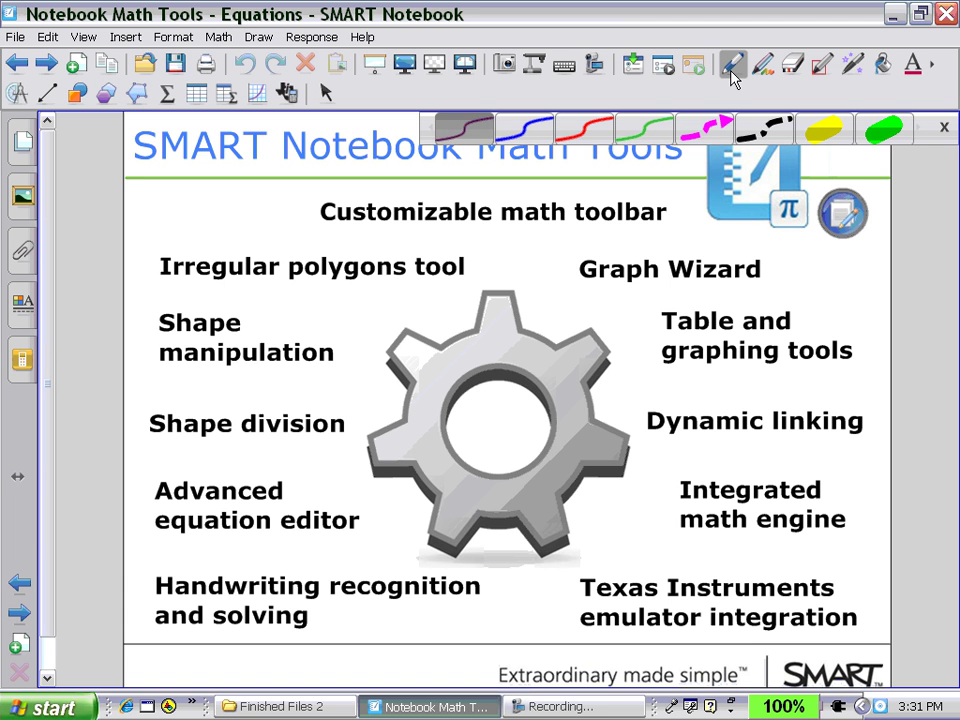
{"action": "left_click", "coordinate": [824, 138]}
{"action": "left_click_drag", "start_coordinate": [378, 518], "coordinate": [150, 518]}
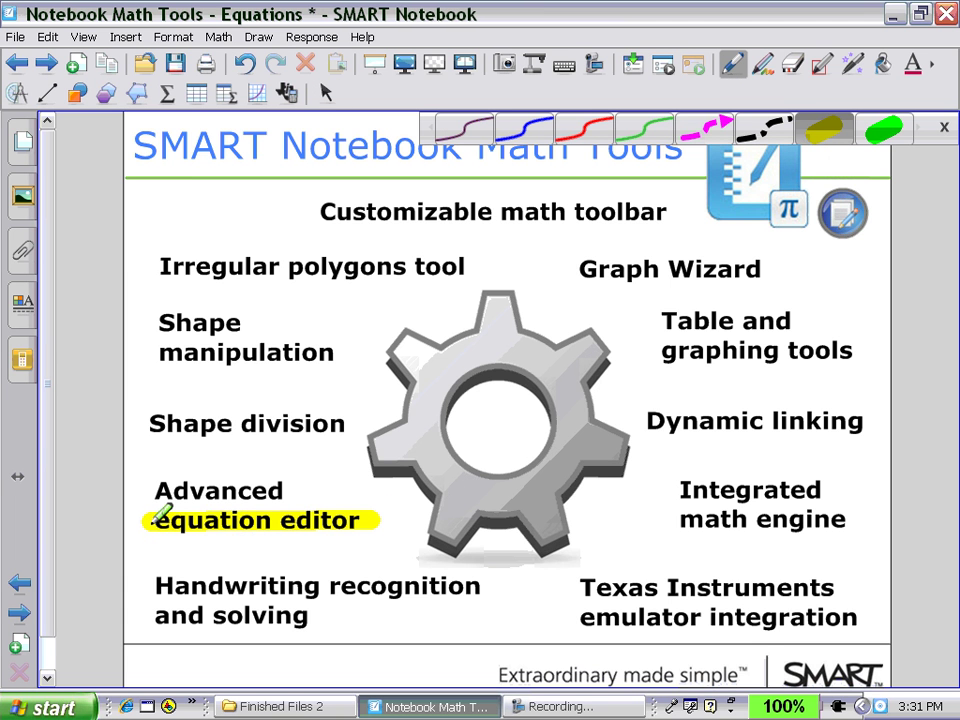
{"action": "left_click_drag", "start_coordinate": [495, 583], "coordinate": [150, 580]}
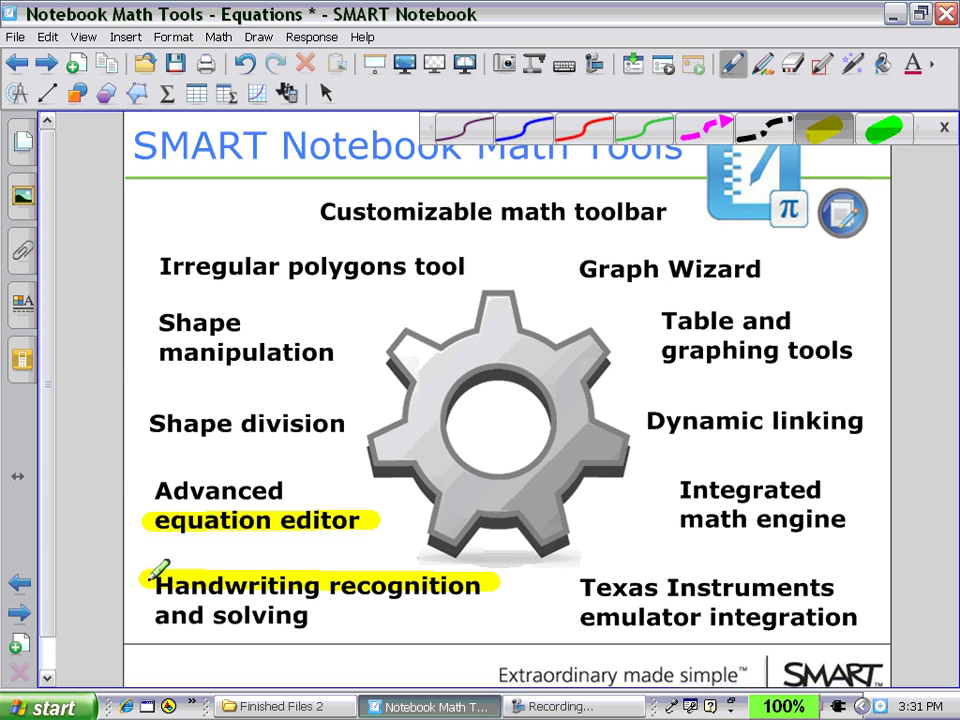
{"action": "left_click", "coordinate": [326, 94]}
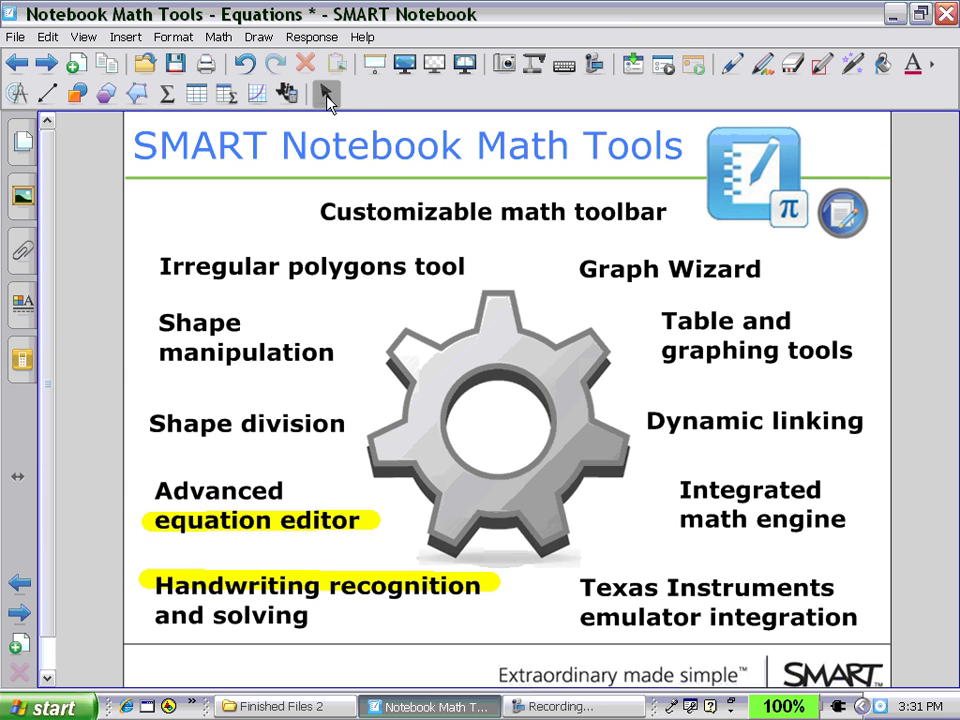
{"action": "left_click", "coordinate": [47, 64]}
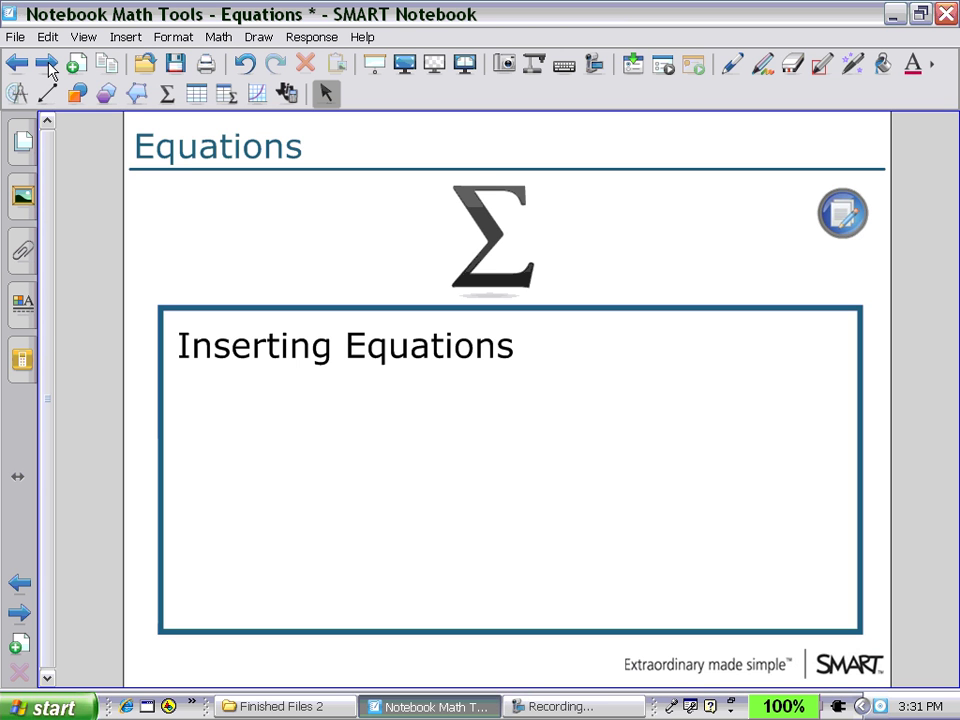
Use the SMART Keyboard's π and superscript buttons to enter A = πr², then shift it slightly left
{"action": "left_click", "coordinate": [564, 67]}
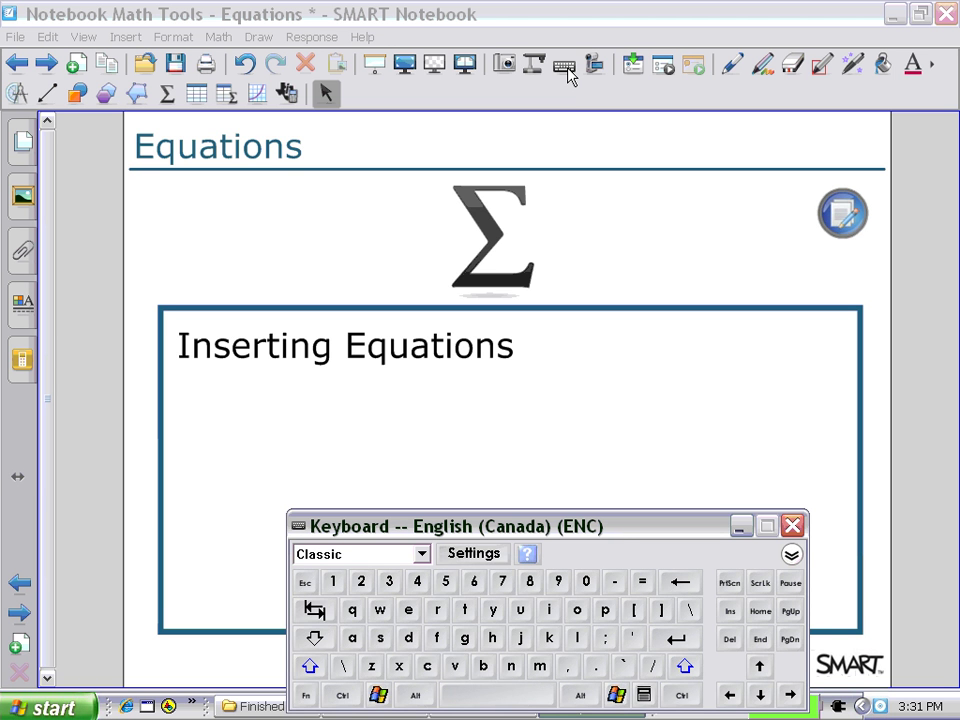
{"action": "left_click", "coordinate": [166, 94]}
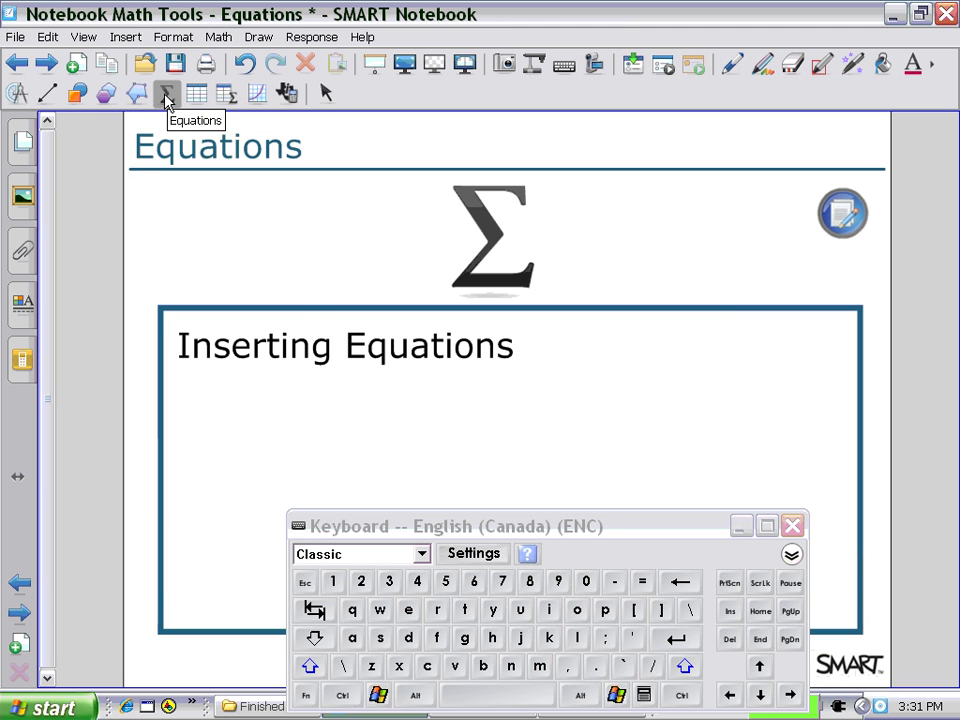
{"action": "left_click", "coordinate": [400, 405]}
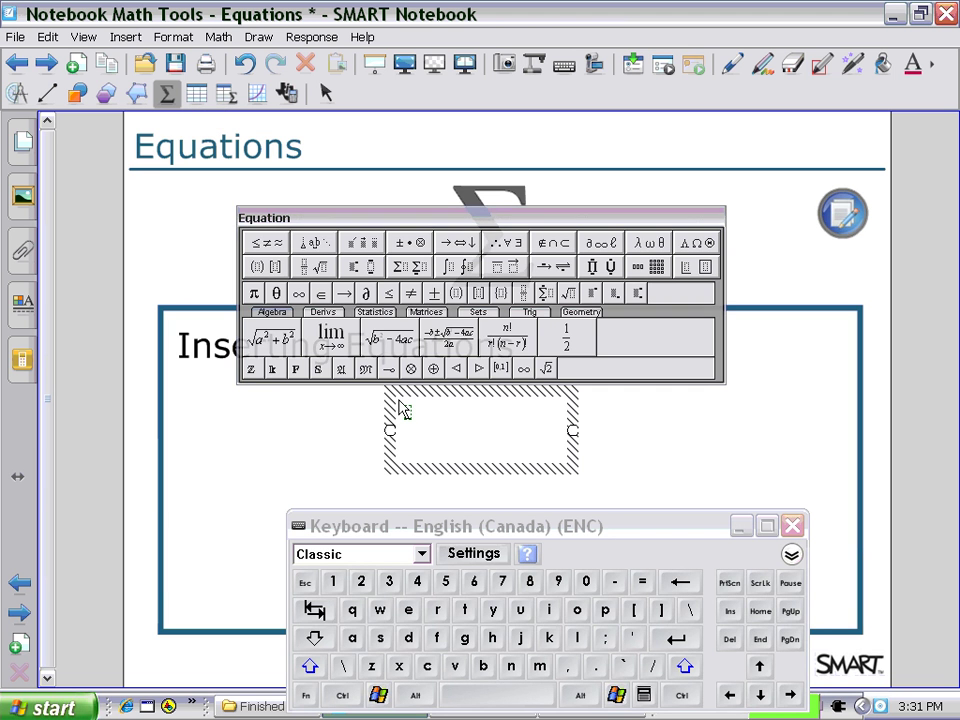
{"action": "type", "text": "H "}
{"action": "type", "text": "="}
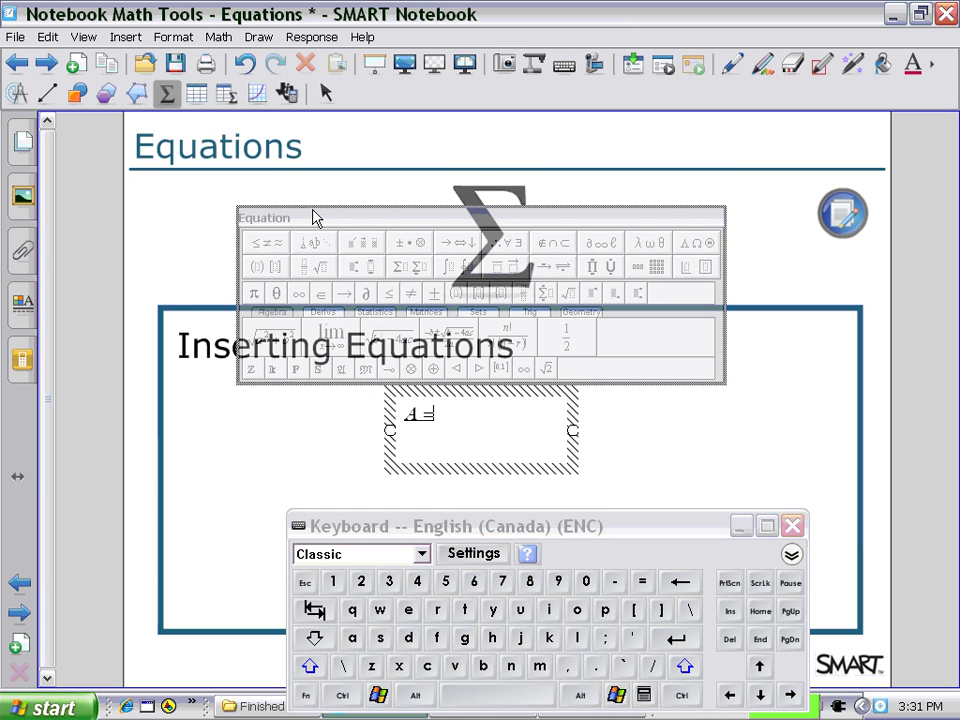
{"action": "left_click", "coordinate": [253, 293]}
{"action": "type", "text": "r"}
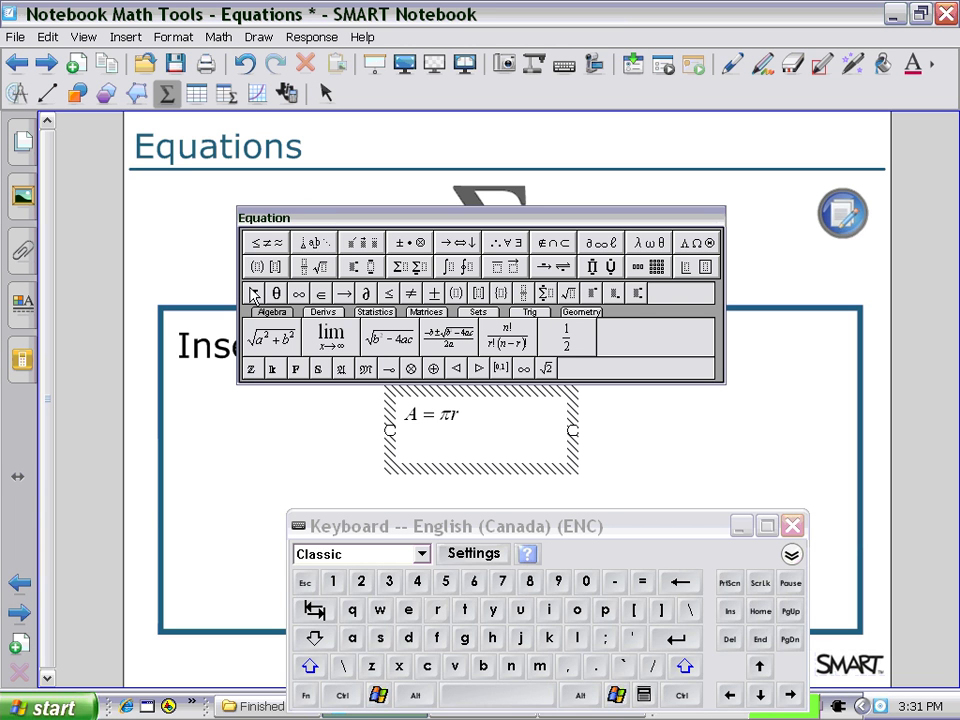
{"action": "left_click", "coordinate": [352, 267]}
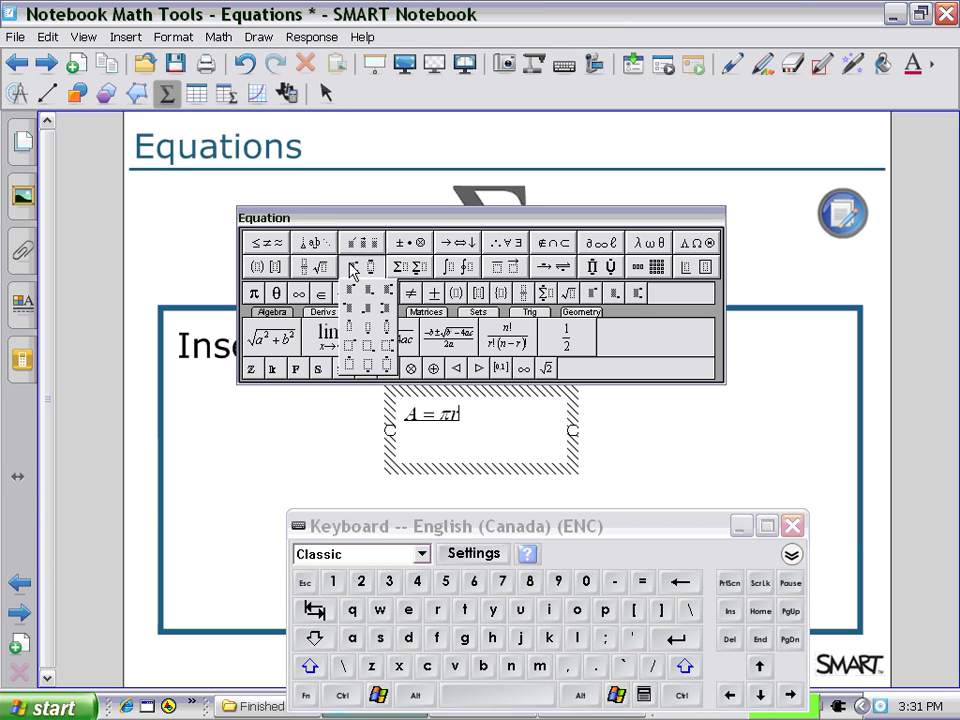
{"action": "left_click", "coordinate": [349, 290]}
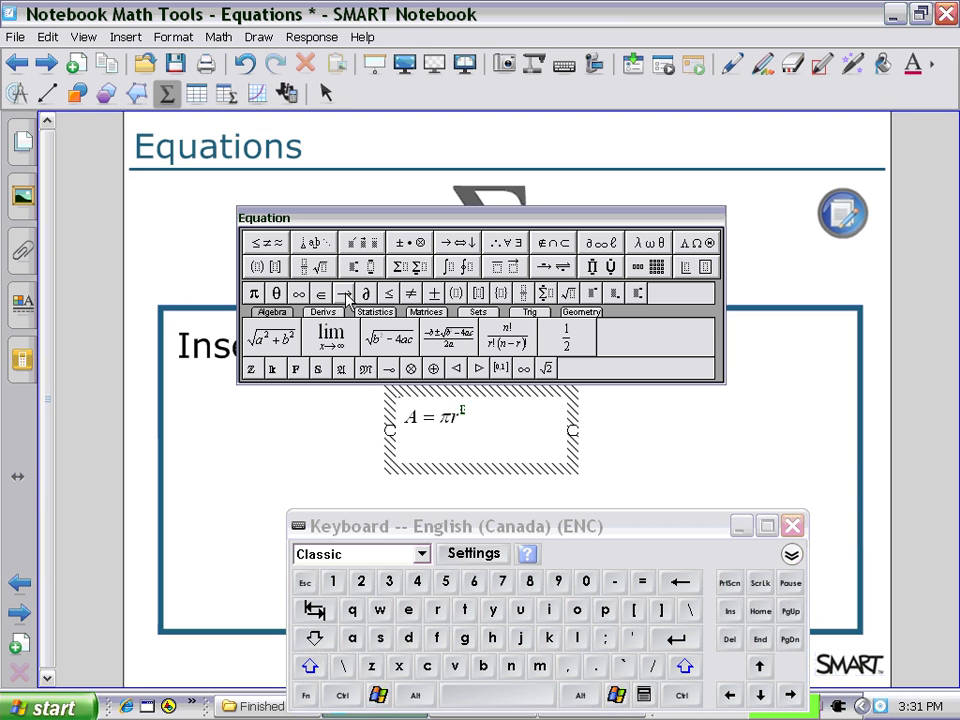
{"action": "type", "text": "2"}
{"action": "left_click", "coordinate": [298, 439]}
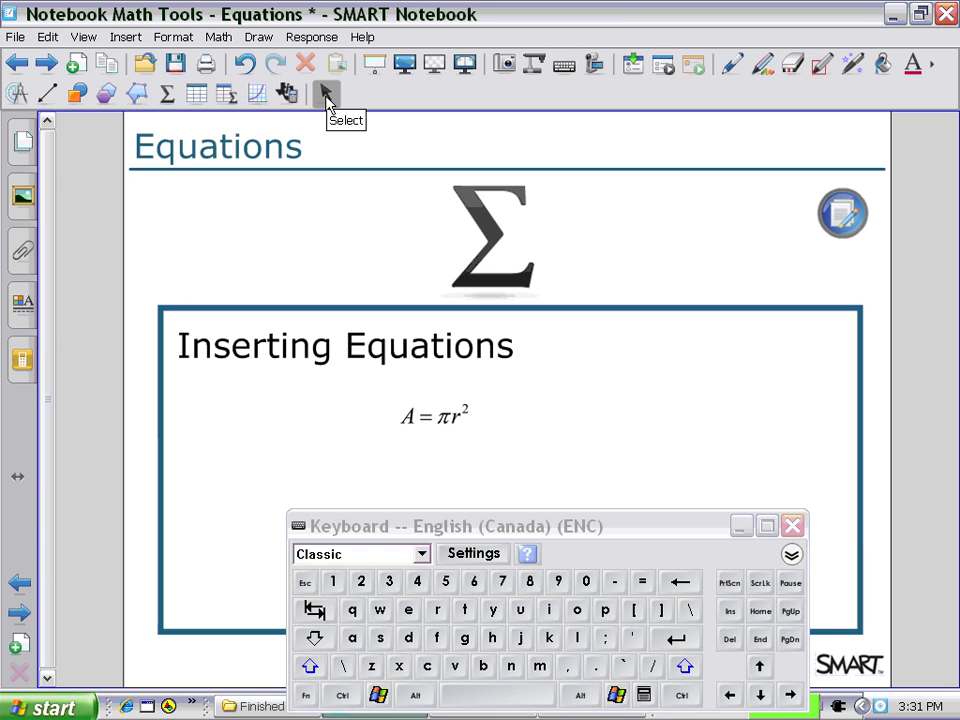
{"action": "left_click", "coordinate": [794, 528]}
{"action": "left_click_drag", "start_coordinate": [426, 413], "coordinate": [395, 422]}
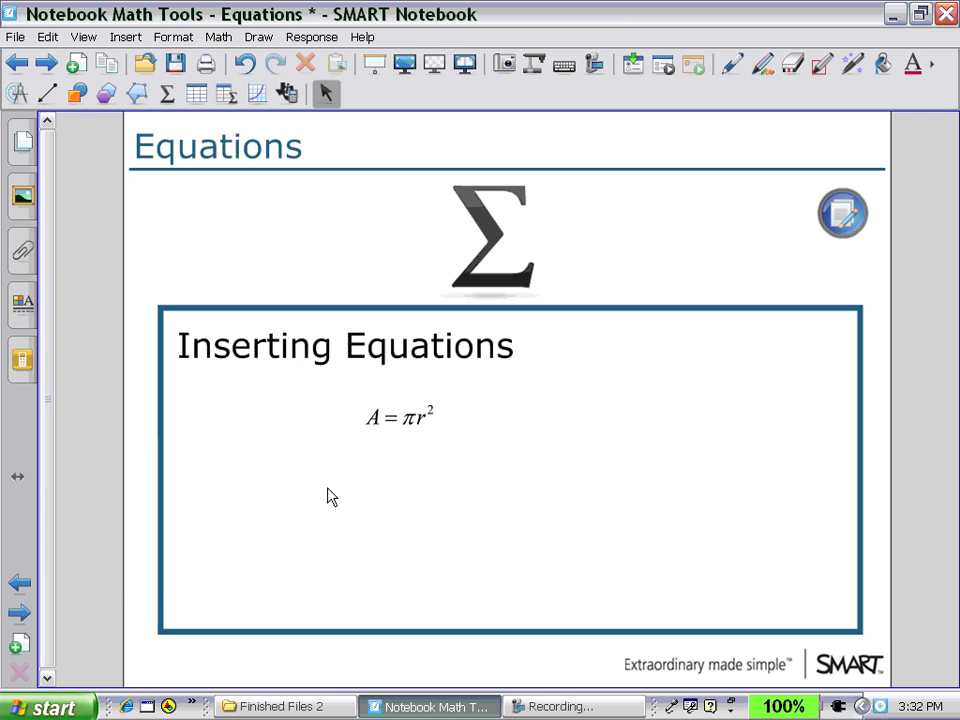
Go to the next page, 'Equations - Inserting and Editing', which asks to solve 0 = 3x² − 7x − 6
{"action": "left_click", "coordinate": [45, 64]}
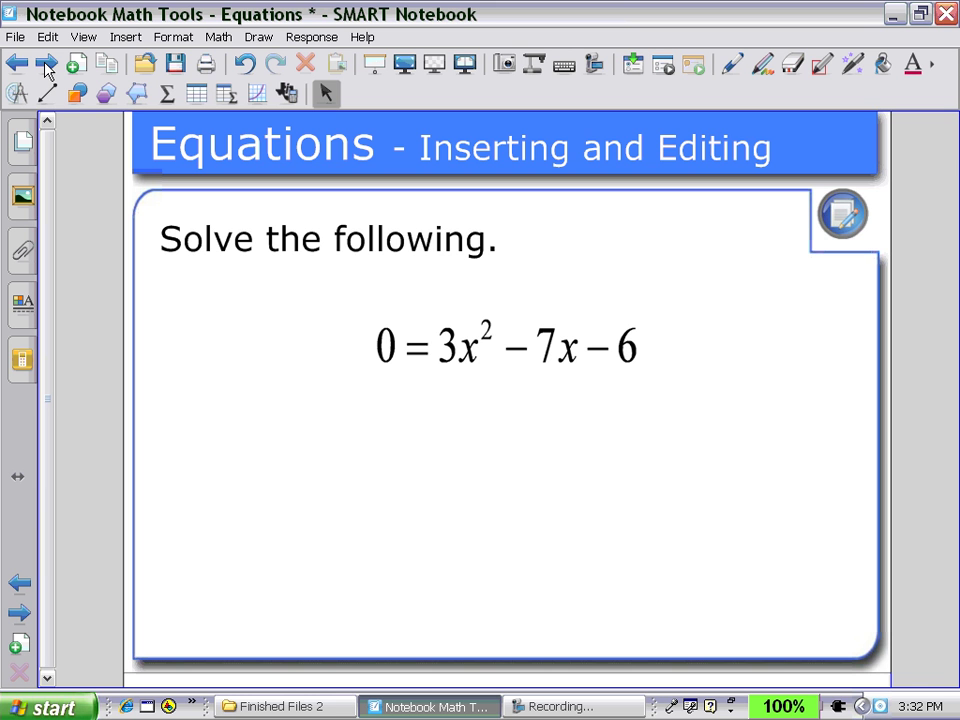
Insert the quadratic formula template and drag it below and right of 0 = 3x² − 7x − 6
{"action": "left_click", "coordinate": [167, 96]}
{"action": "left_click", "coordinate": [336, 450]}
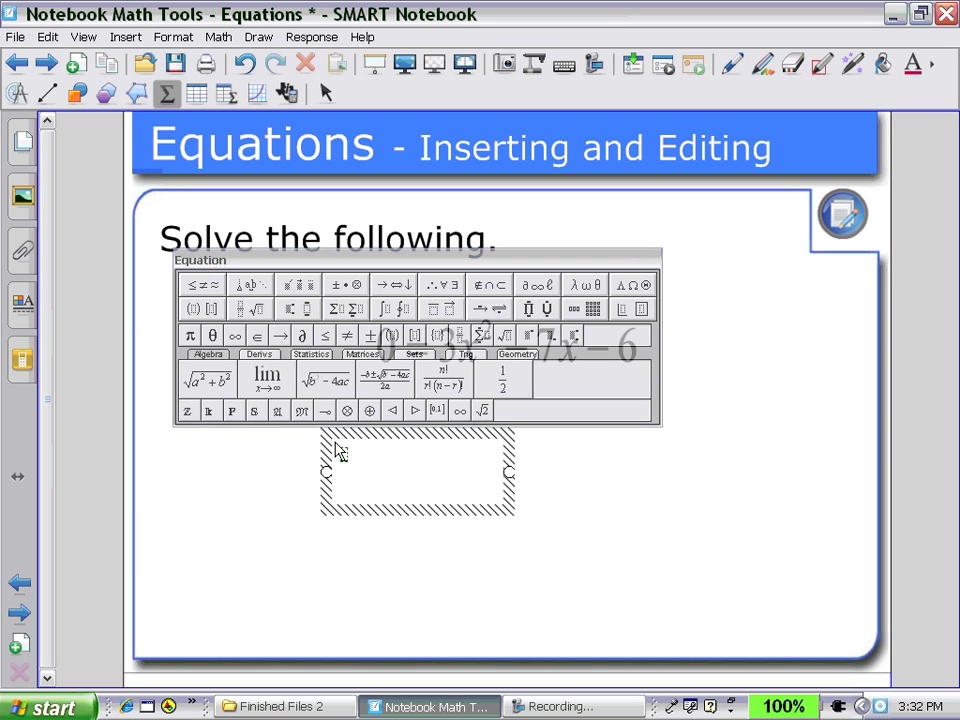
{"action": "left_click", "coordinate": [390, 385]}
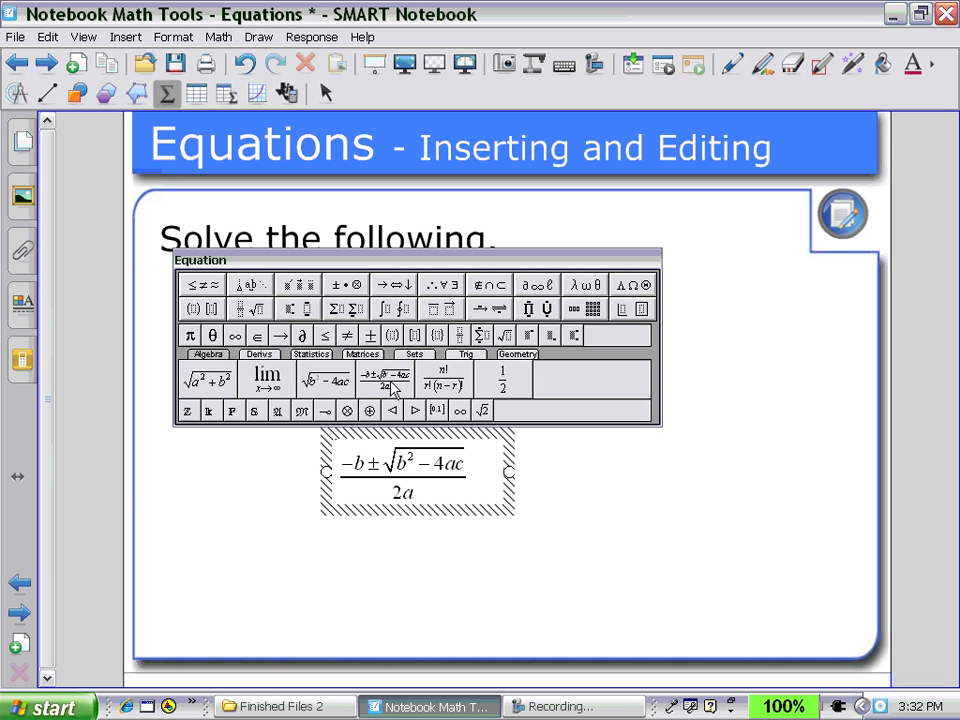
{"action": "left_click", "coordinate": [326, 92]}
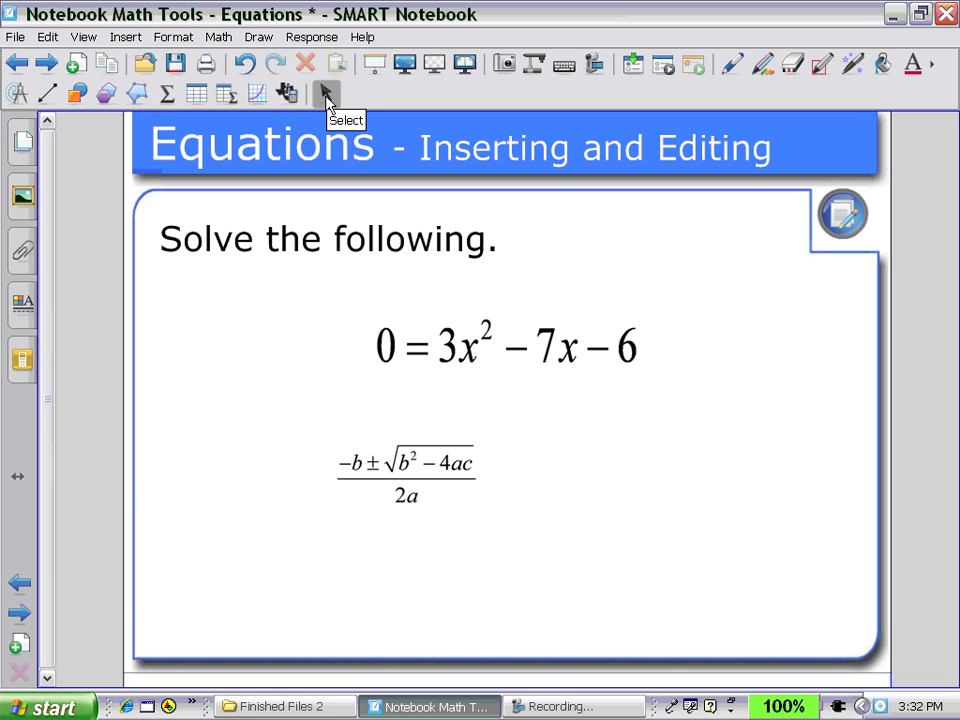
{"action": "left_click_drag", "start_coordinate": [373, 476], "coordinate": [544, 431]}
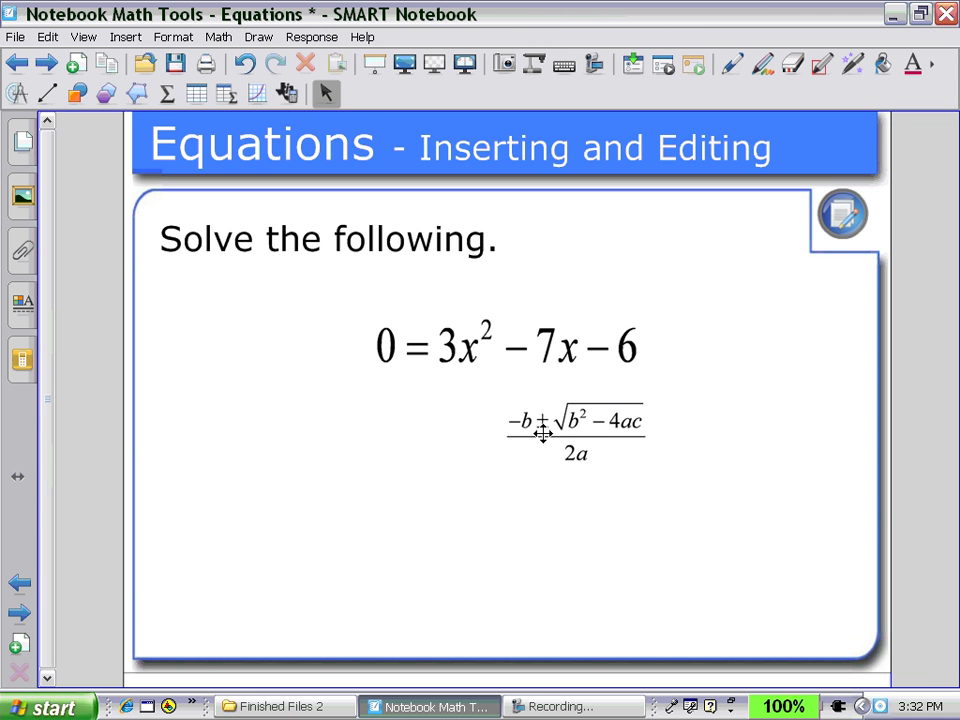
Reopen the quadratic formula with the keyboard showing, prefix it with x =, and select the numerator's b
{"action": "left_click", "coordinate": [565, 68]}
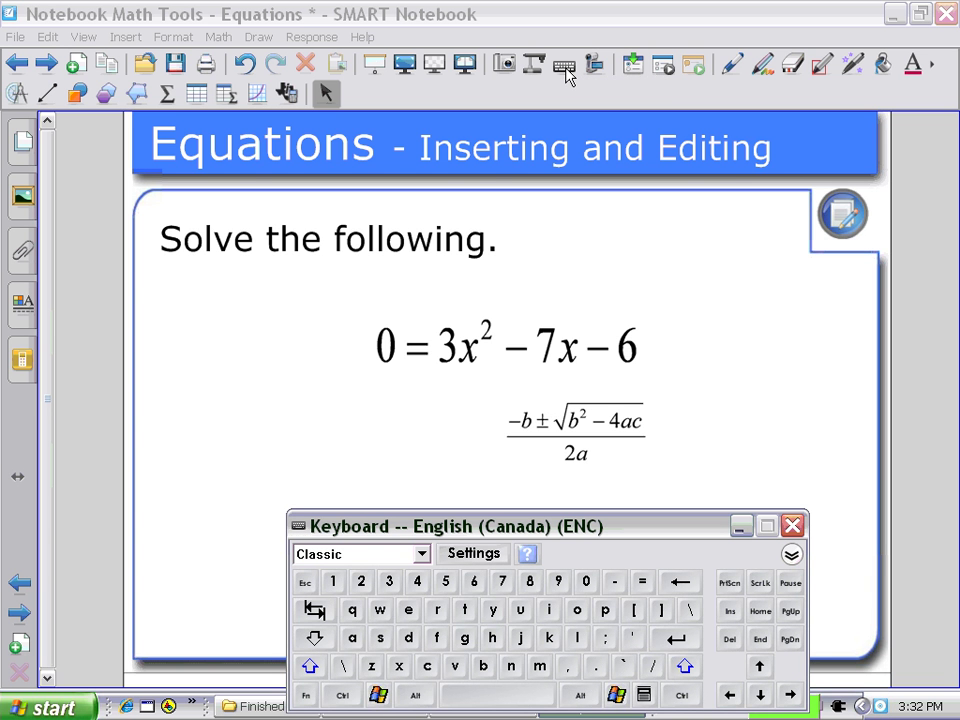
{"action": "double_click", "coordinate": [575, 430]}
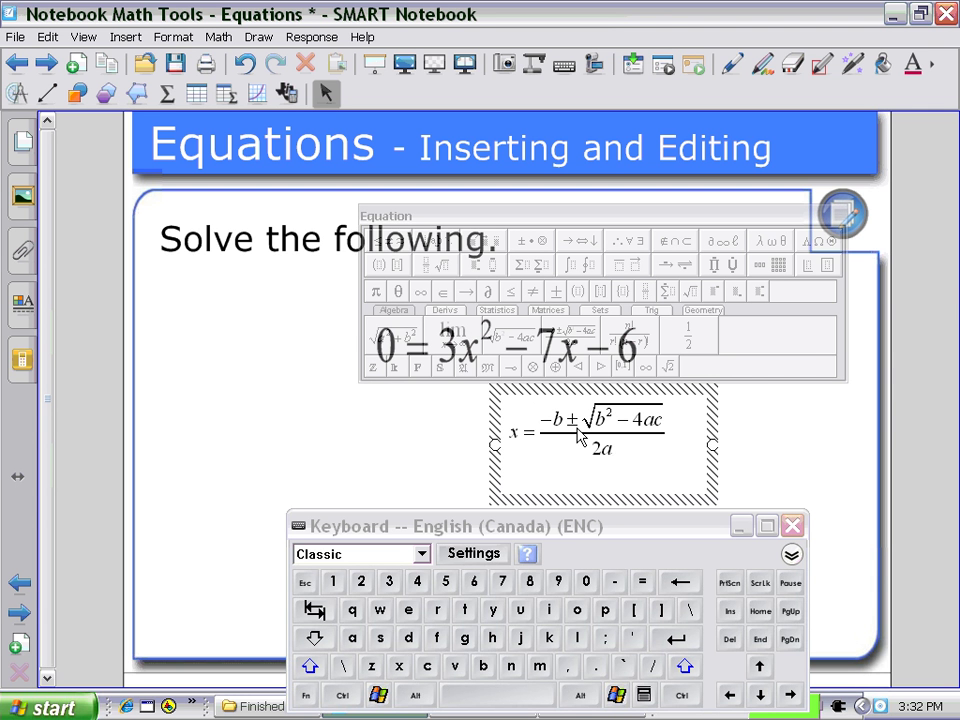
{"action": "double_click", "coordinate": [558, 418]}
Replace both b's in the formula with (−7)
{"action": "left_click", "coordinate": [378, 266]}
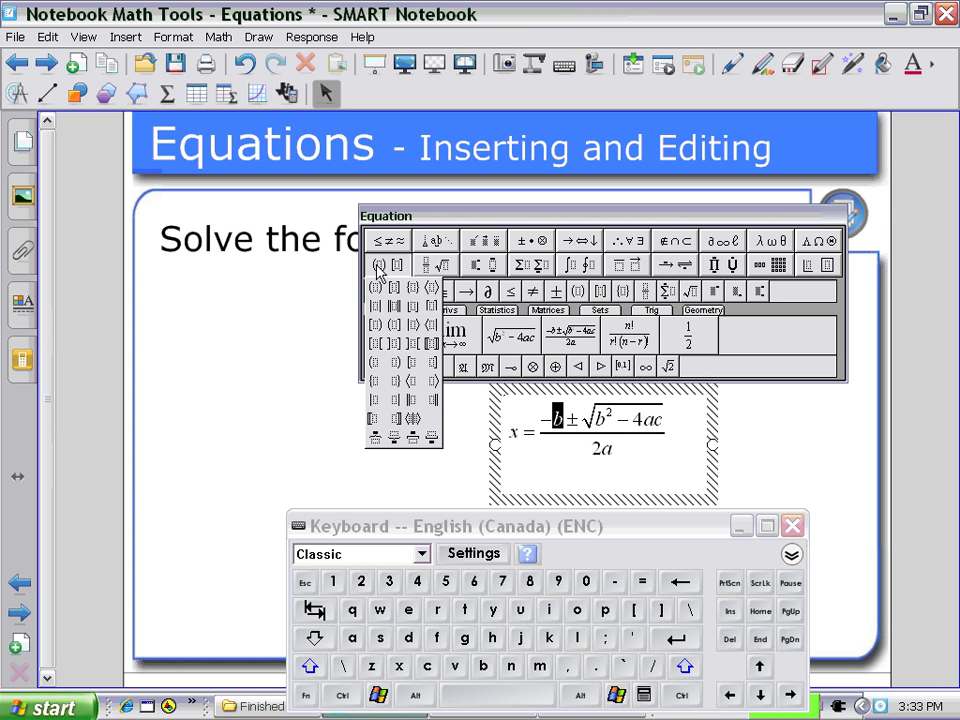
{"action": "left_click", "coordinate": [375, 288]}
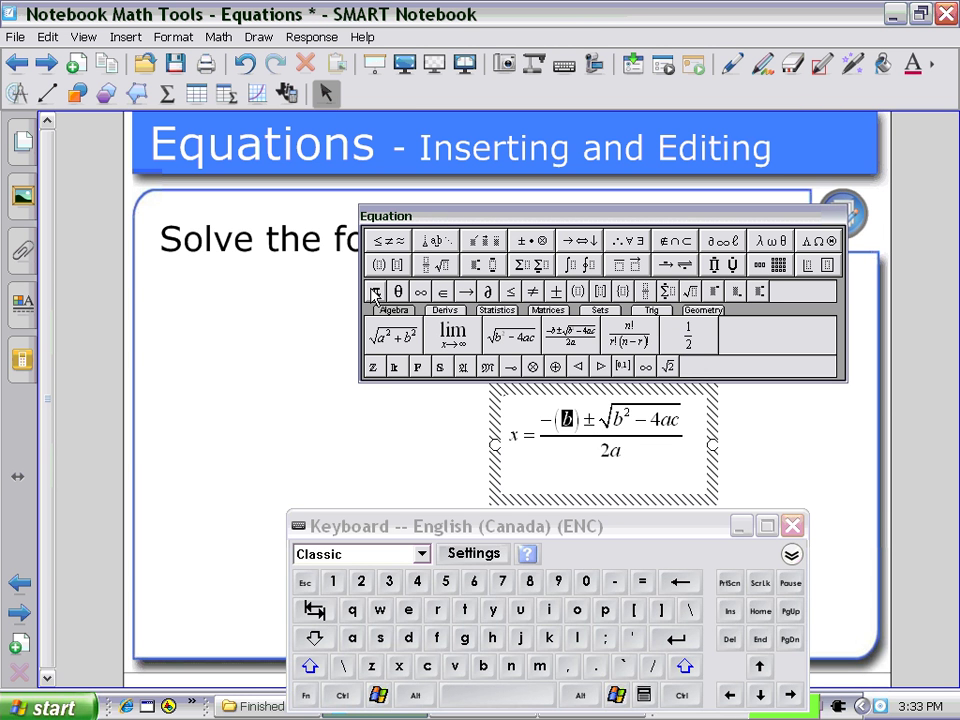
{"action": "type", "text": "-7"}
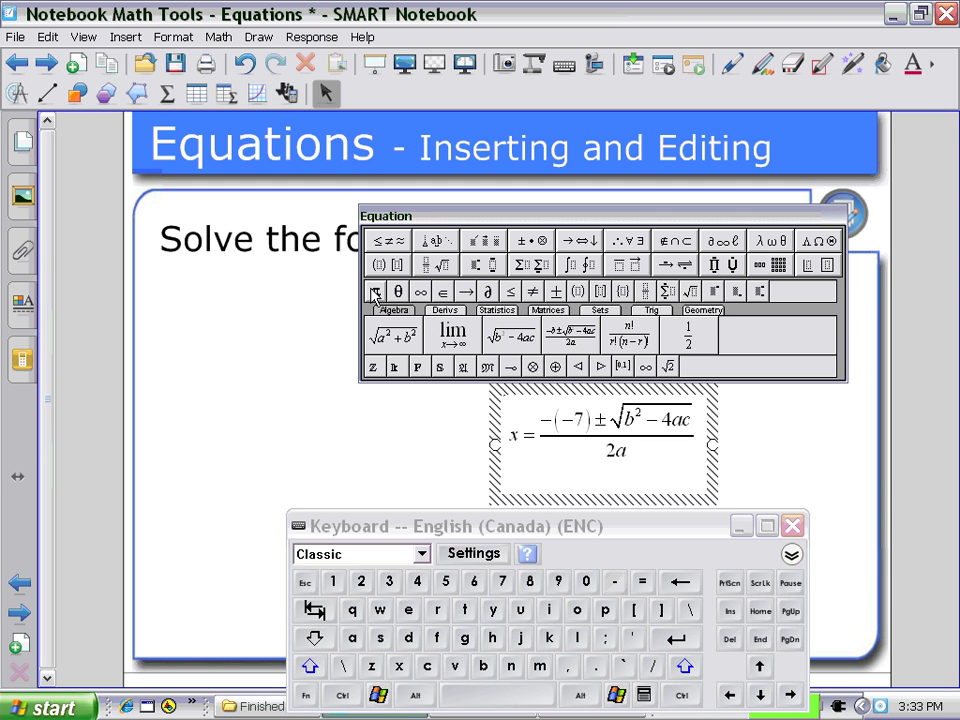
{"action": "left_click", "coordinate": [612, 420]}
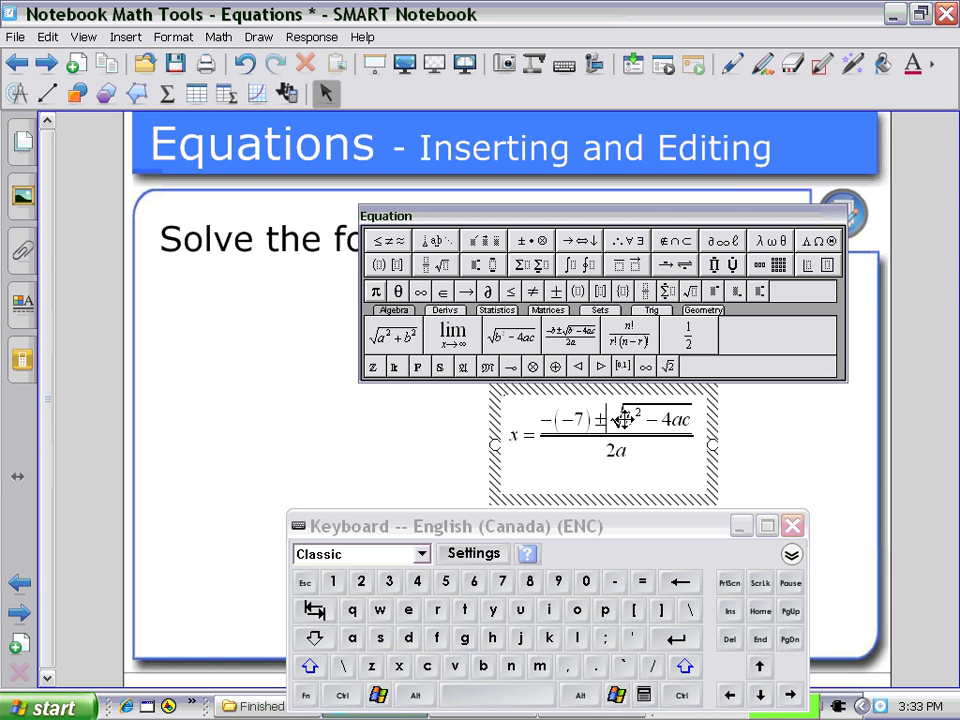
{"action": "left_click", "coordinate": [632, 420]}
{"action": "double_click", "coordinate": [626, 416]}
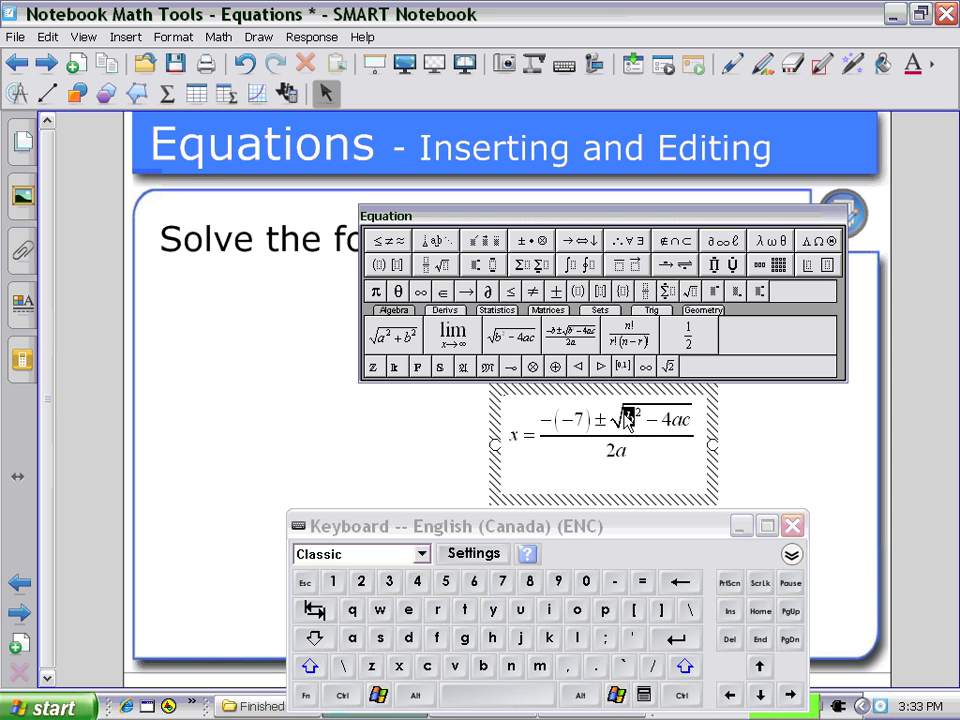
{"action": "left_click", "coordinate": [386, 266]}
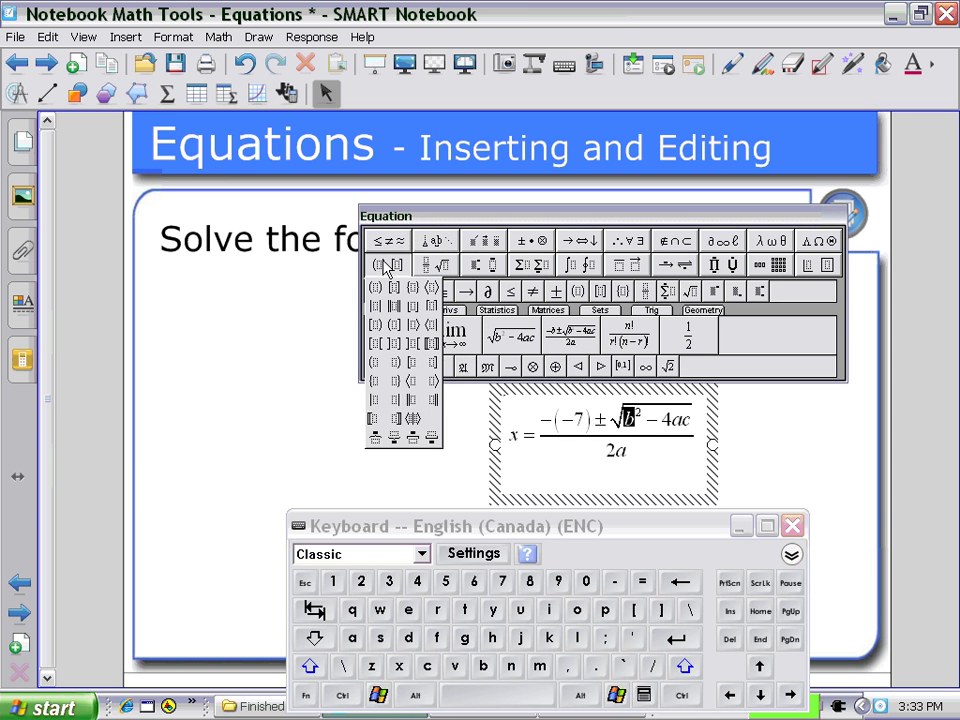
{"action": "left_click", "coordinate": [375, 288]}
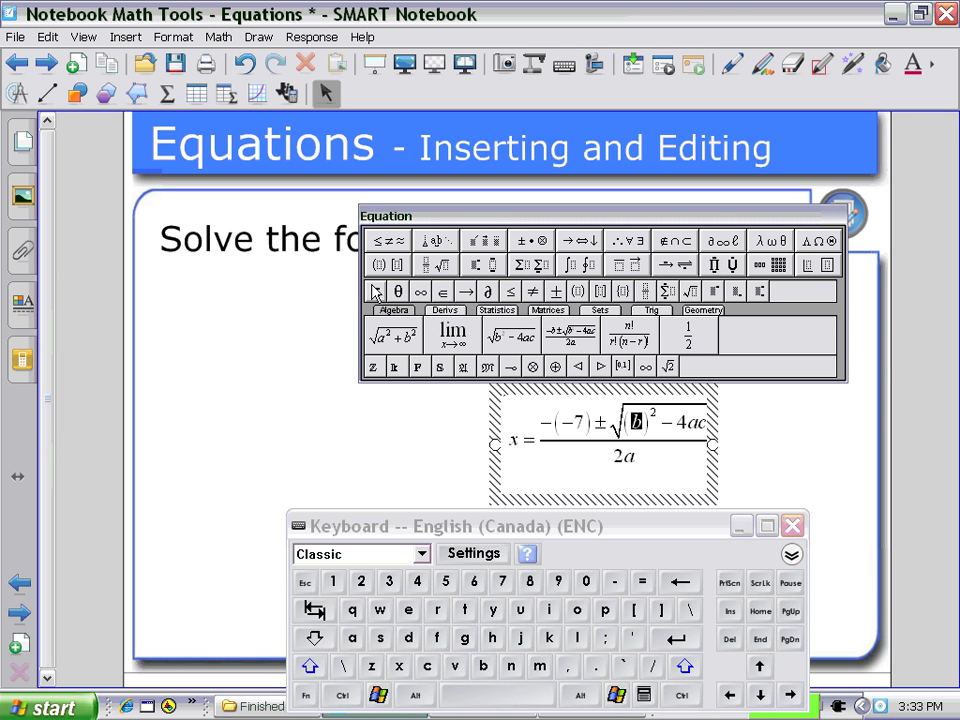
{"action": "type", "text": "-7"}
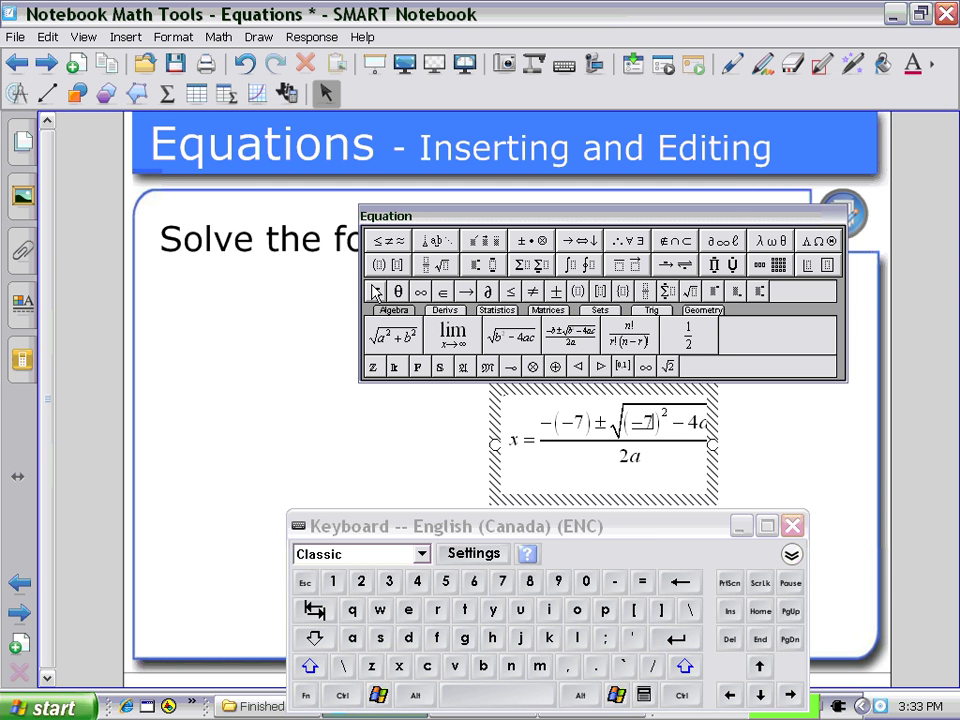
Replace the a and c in 4ac under the radical with (3) and (−6)
{"action": "left_click_drag", "start_coordinate": [713, 440], "coordinate": [775, 430]}
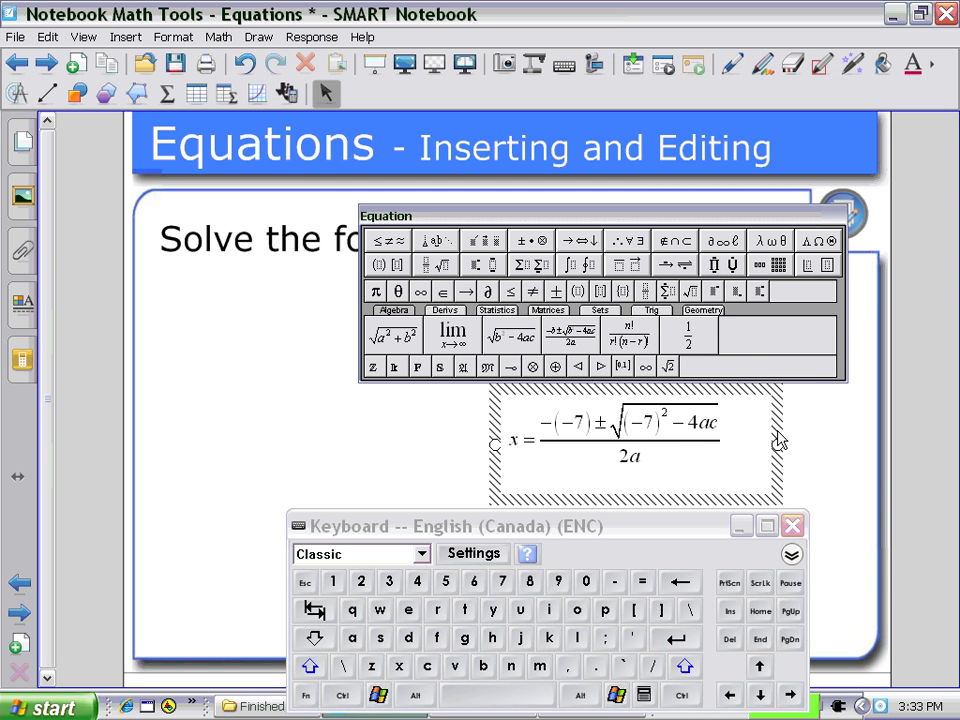
{"action": "left_click", "coordinate": [713, 428]}
{"action": "left_click_drag", "start_coordinate": [713, 428], "coordinate": [703, 422]}
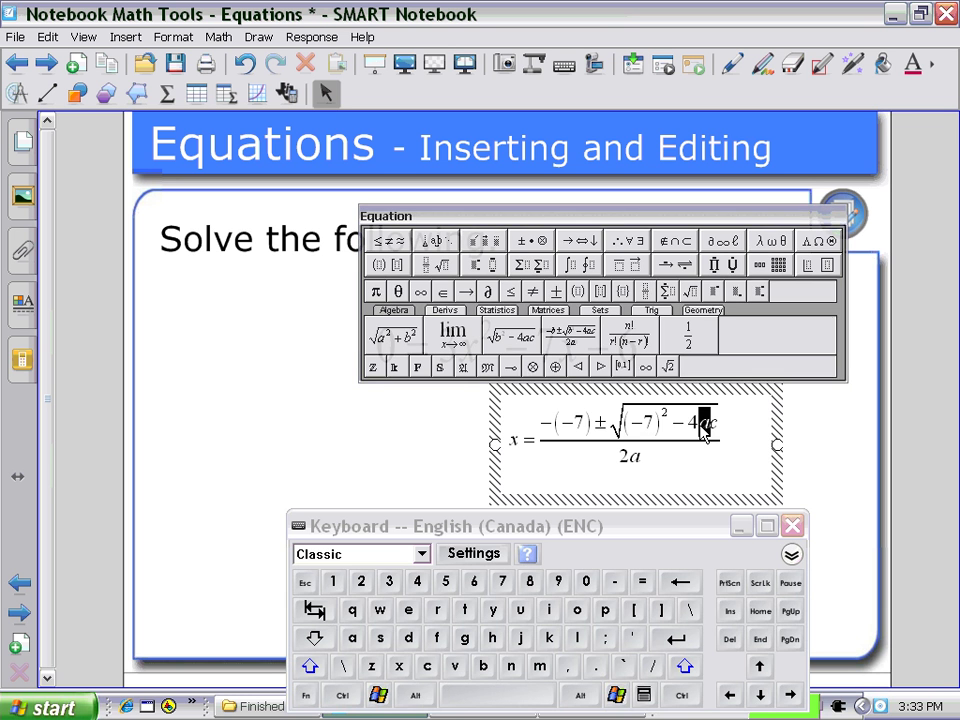
{"action": "left_click", "coordinate": [383, 265]}
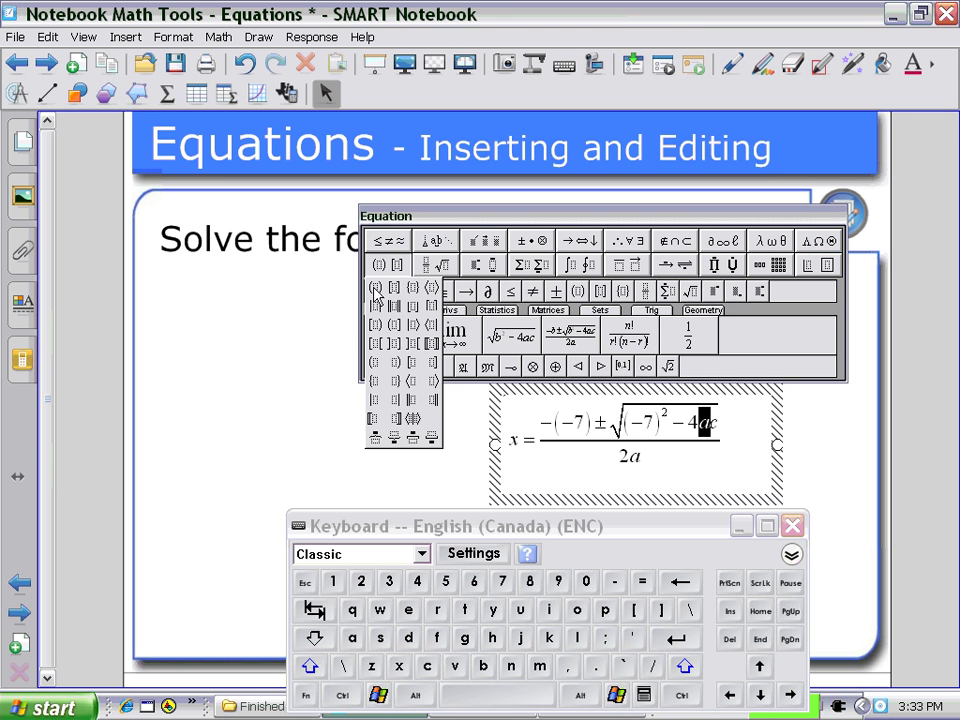
{"action": "left_click", "coordinate": [376, 288]}
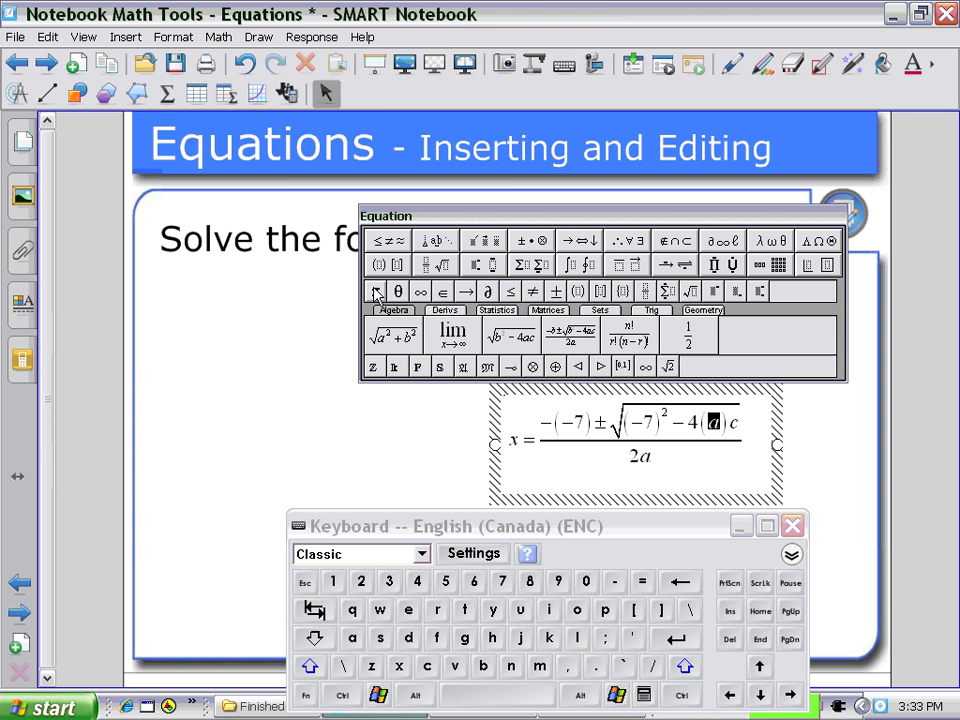
{"action": "type", "text": "3"}
{"action": "left_click_drag", "start_coordinate": [687, 424], "coordinate": [733, 426]}
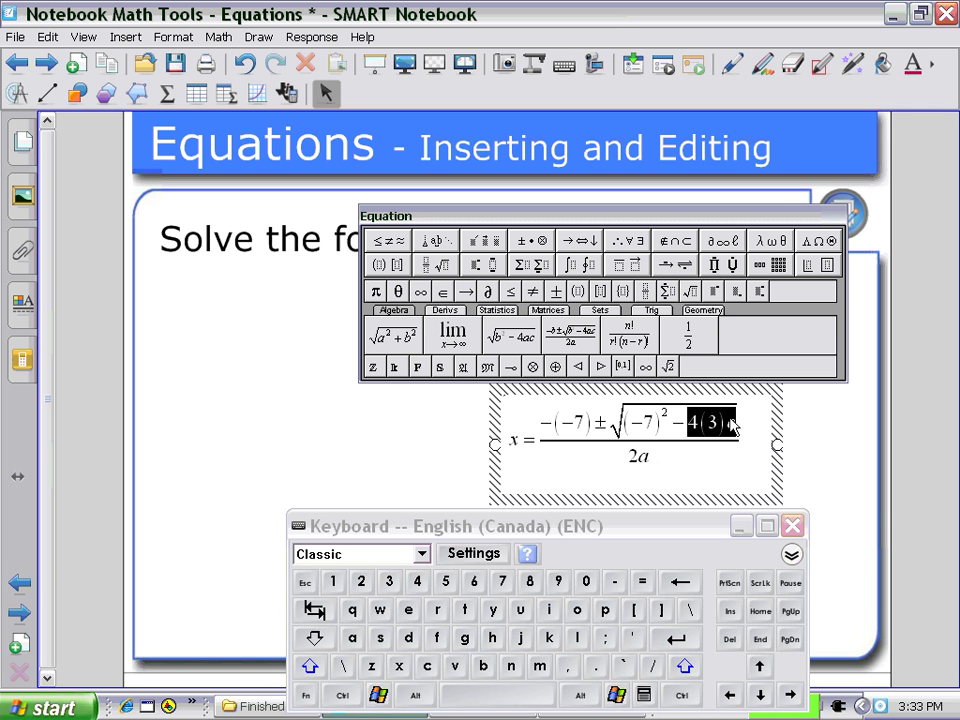
{"action": "left_click", "coordinate": [733, 425]}
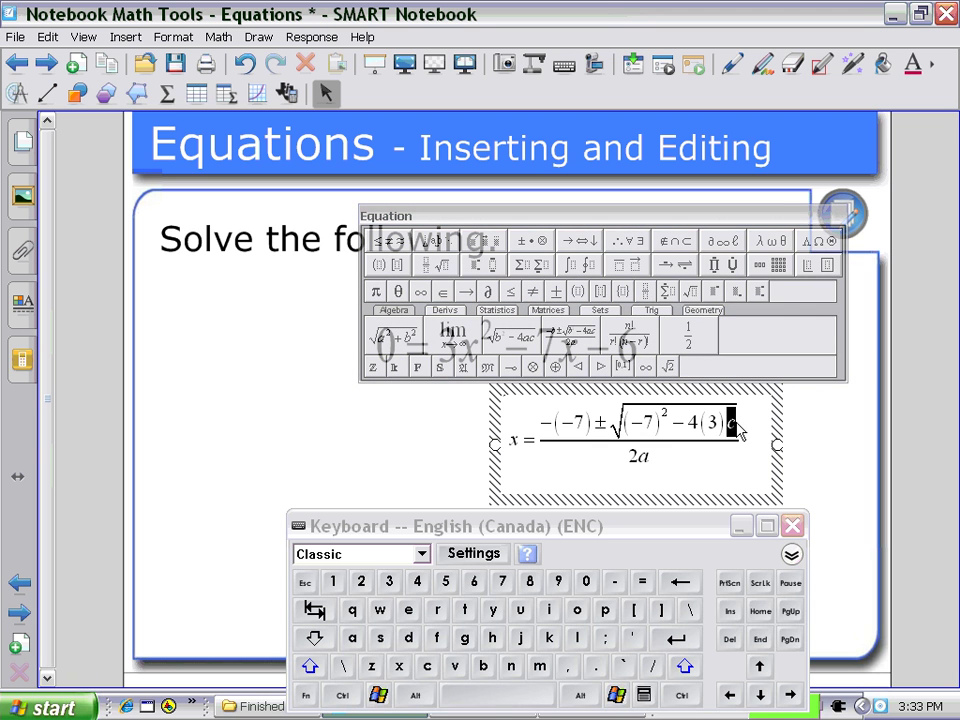
{"action": "left_click_drag", "start_coordinate": [741, 428], "coordinate": [735, 424]}
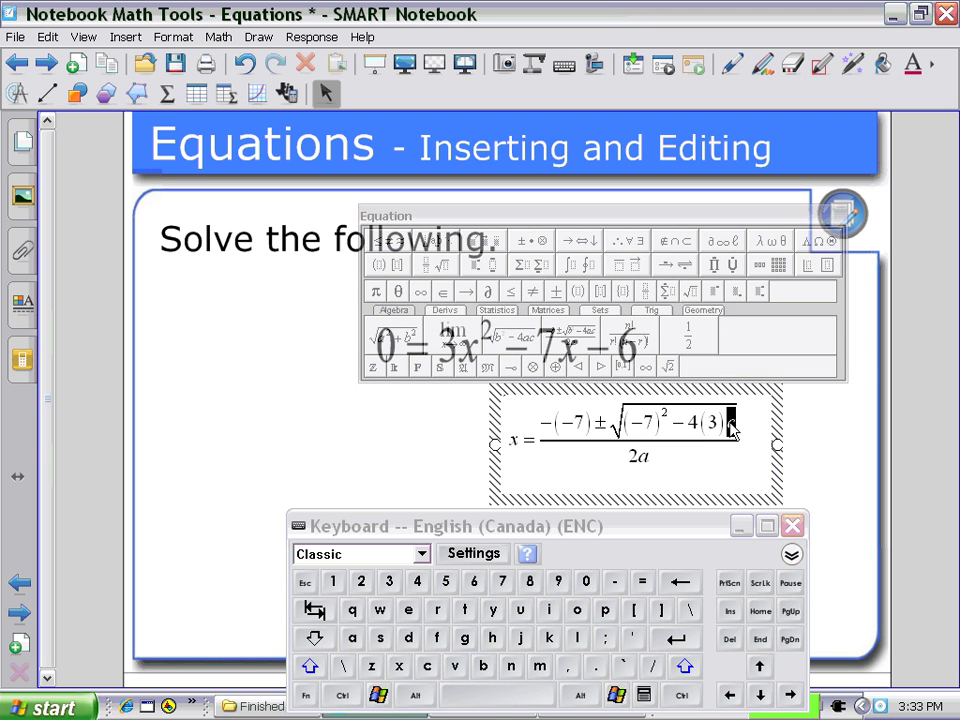
{"action": "left_click", "coordinate": [379, 266]}
{"action": "left_click", "coordinate": [374, 288]}
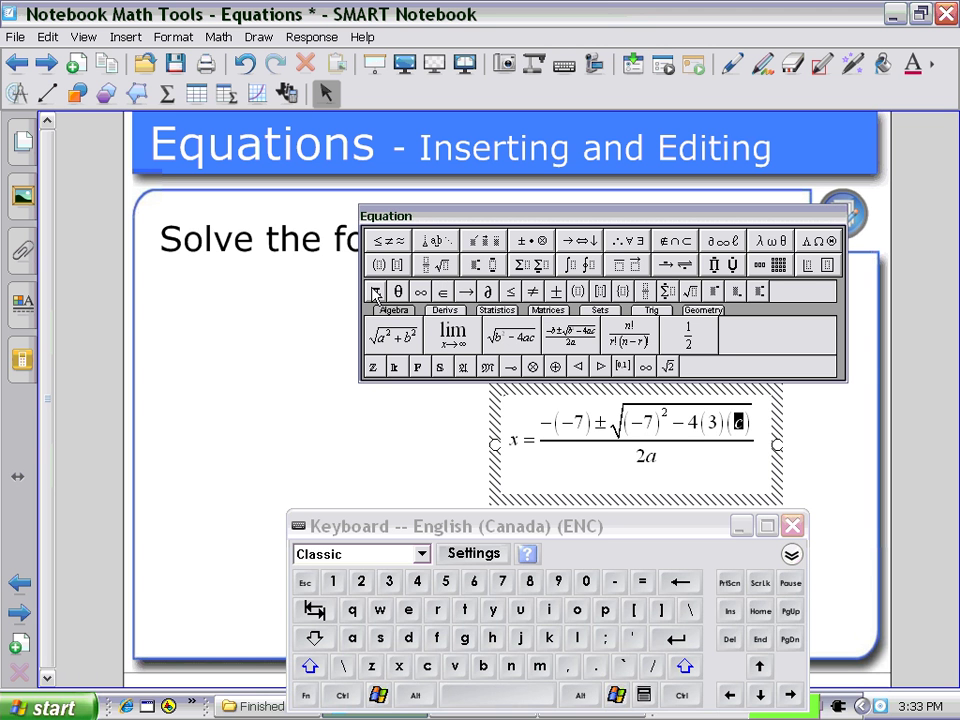
{"action": "type", "text": "-6"}
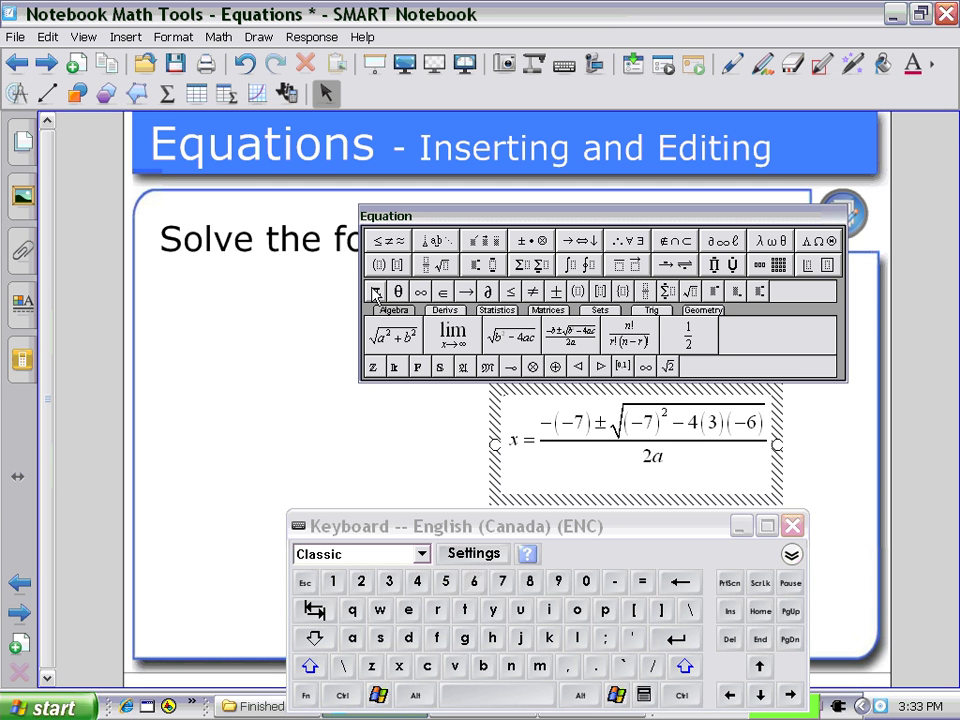
Change the denominator to 2(3), close the keyboard, and move the formula left under the equation
{"action": "left_click", "coordinate": [668, 458]}
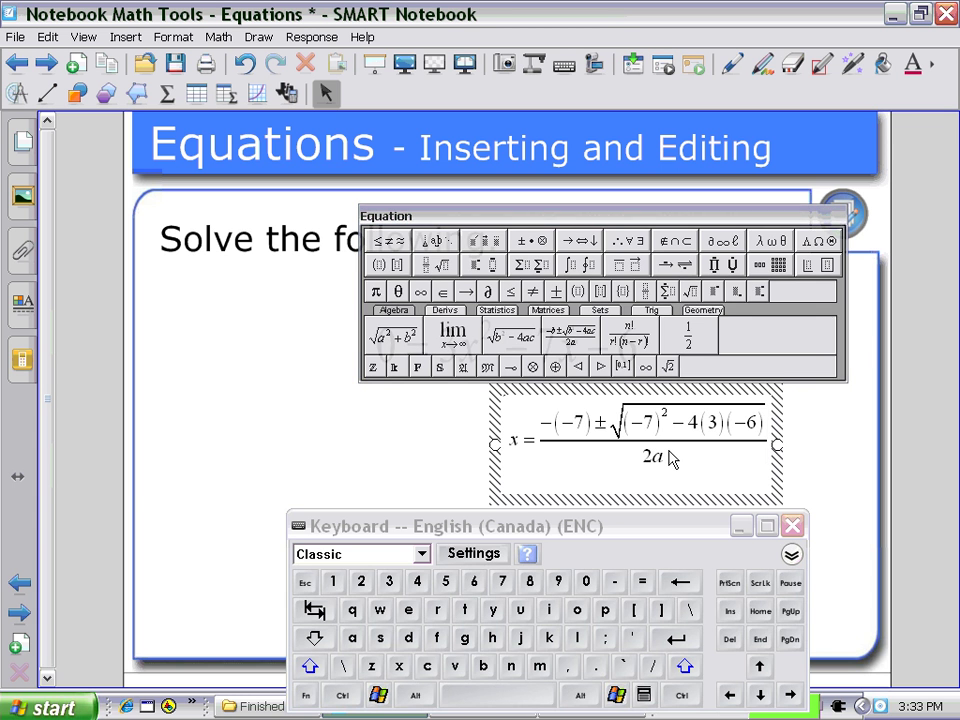
{"action": "left_click", "coordinate": [476, 463]}
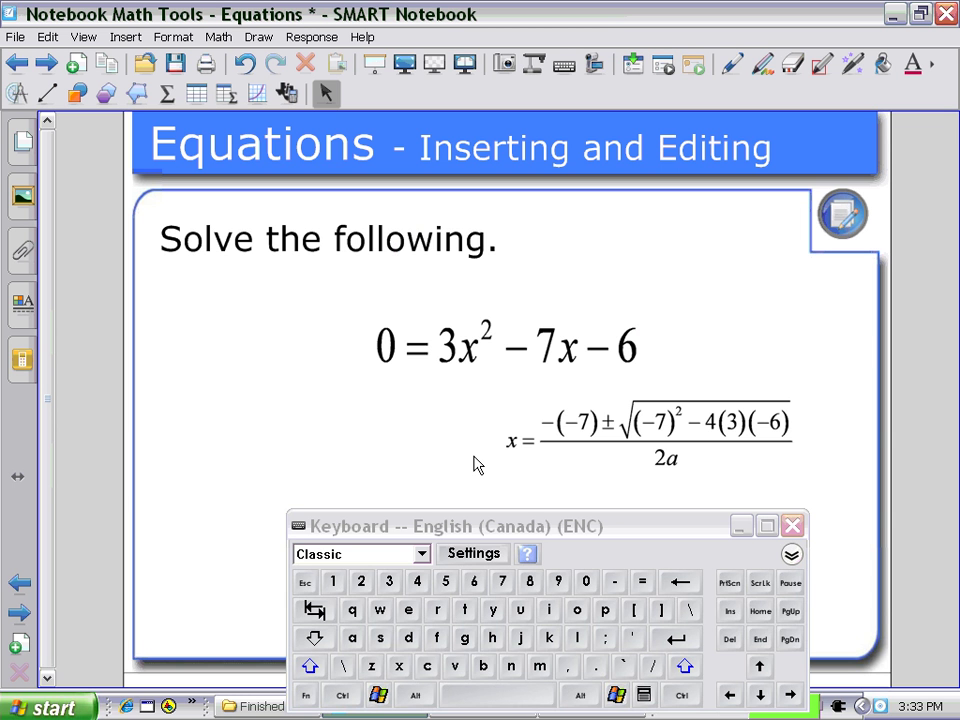
{"action": "double_click", "coordinate": [653, 431]}
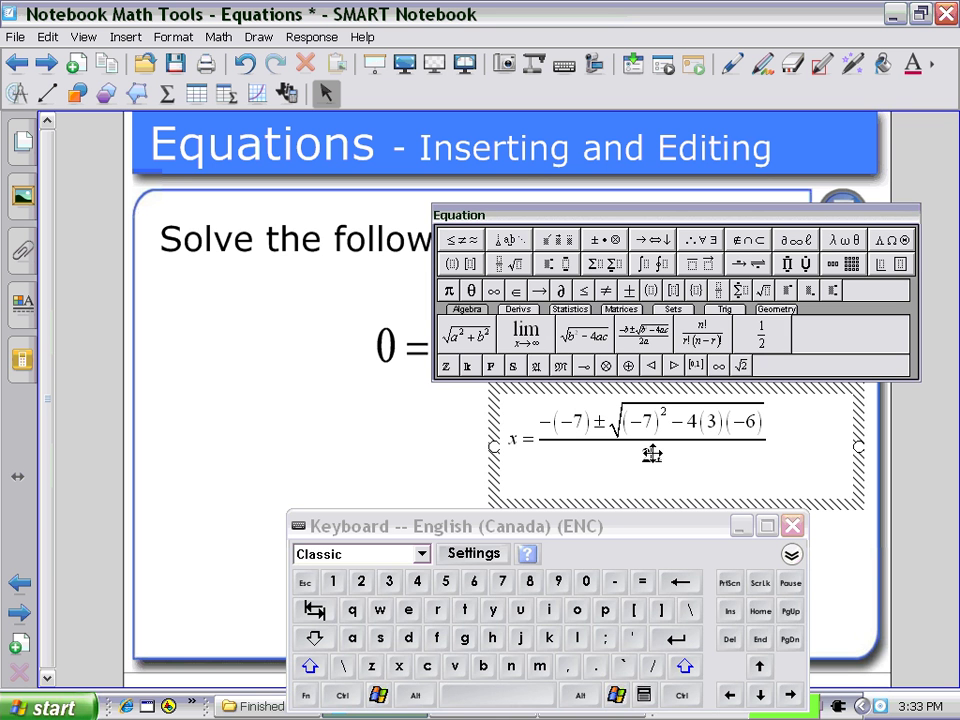
{"action": "left_click_drag", "start_coordinate": [652, 453], "coordinate": [665, 462]}
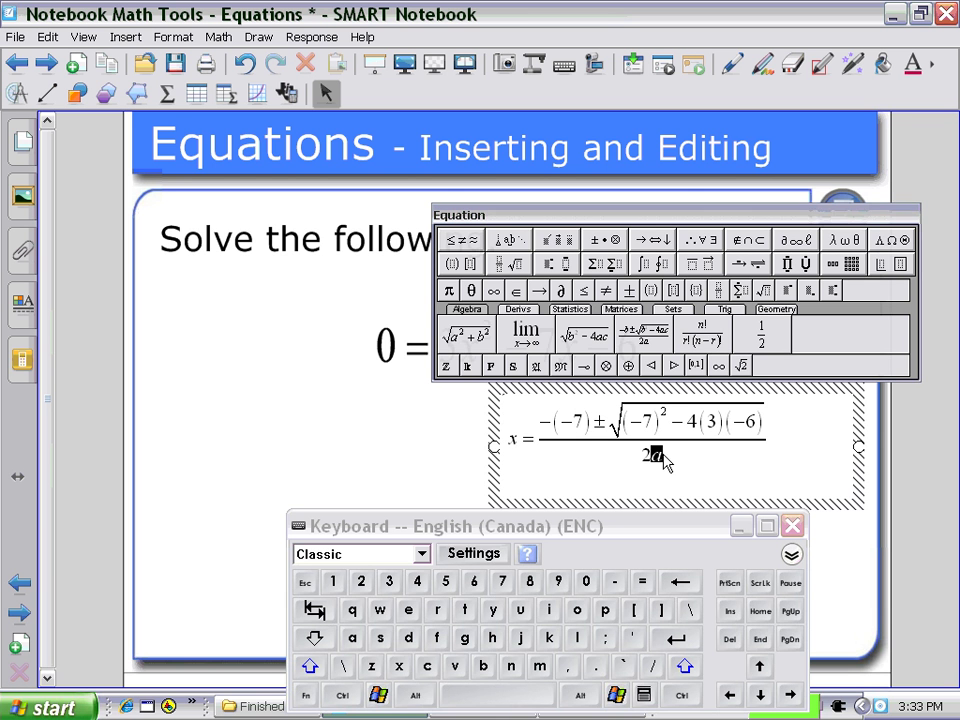
{"action": "left_click", "coordinate": [452, 264]}
{"action": "left_click", "coordinate": [449, 292]}
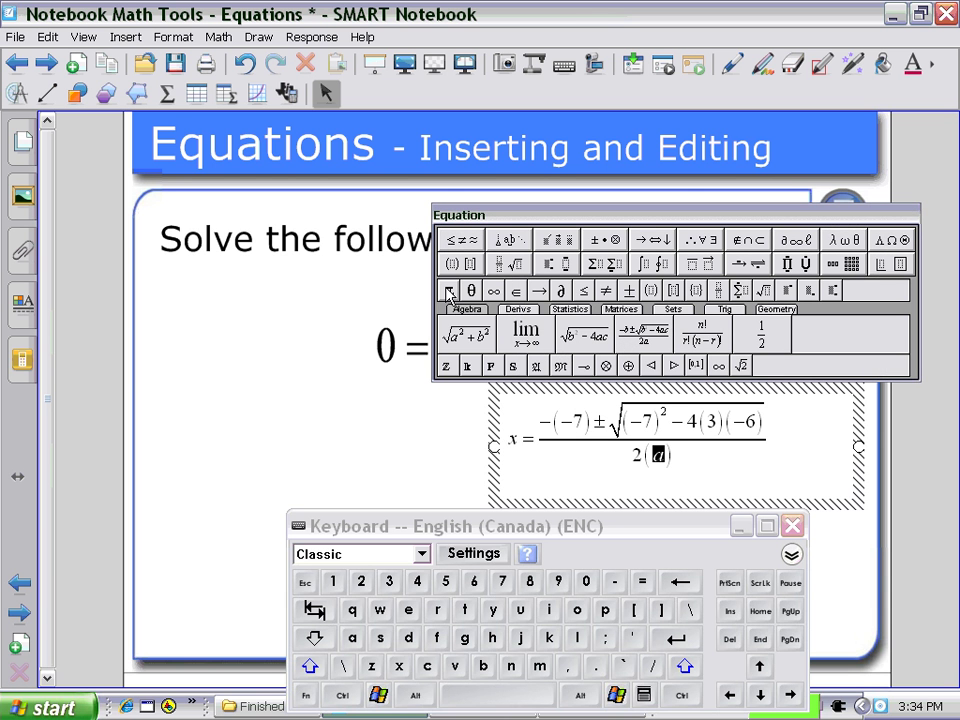
{"action": "type", "text": "3"}
{"action": "left_click", "coordinate": [376, 418]}
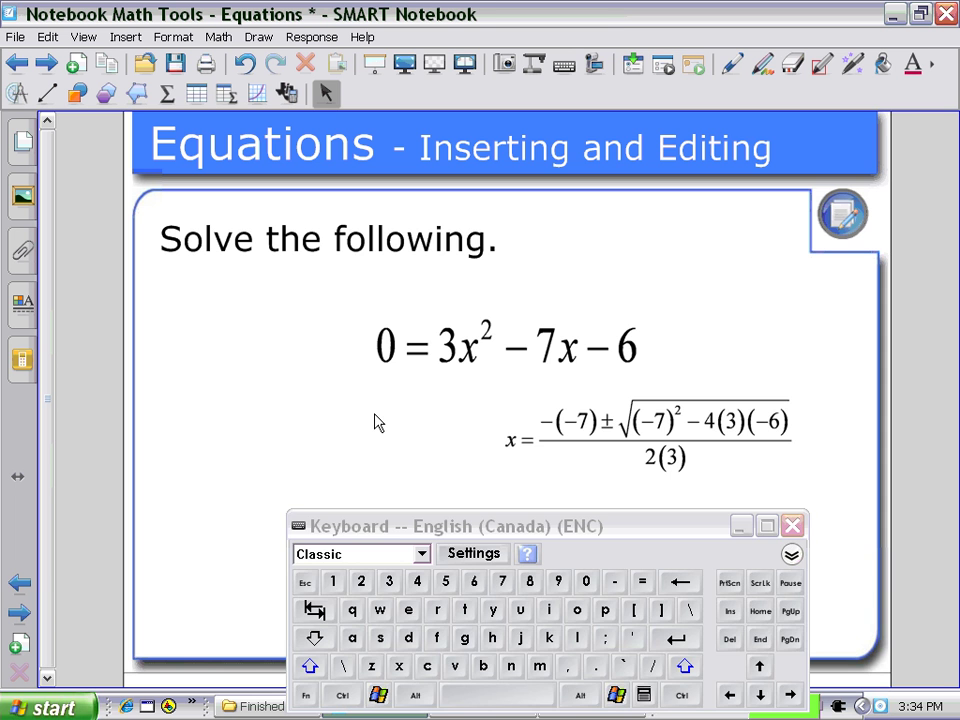
{"action": "left_click", "coordinate": [792, 525]}
{"action": "left_click_drag", "start_coordinate": [597, 443], "coordinate": [525, 434]}
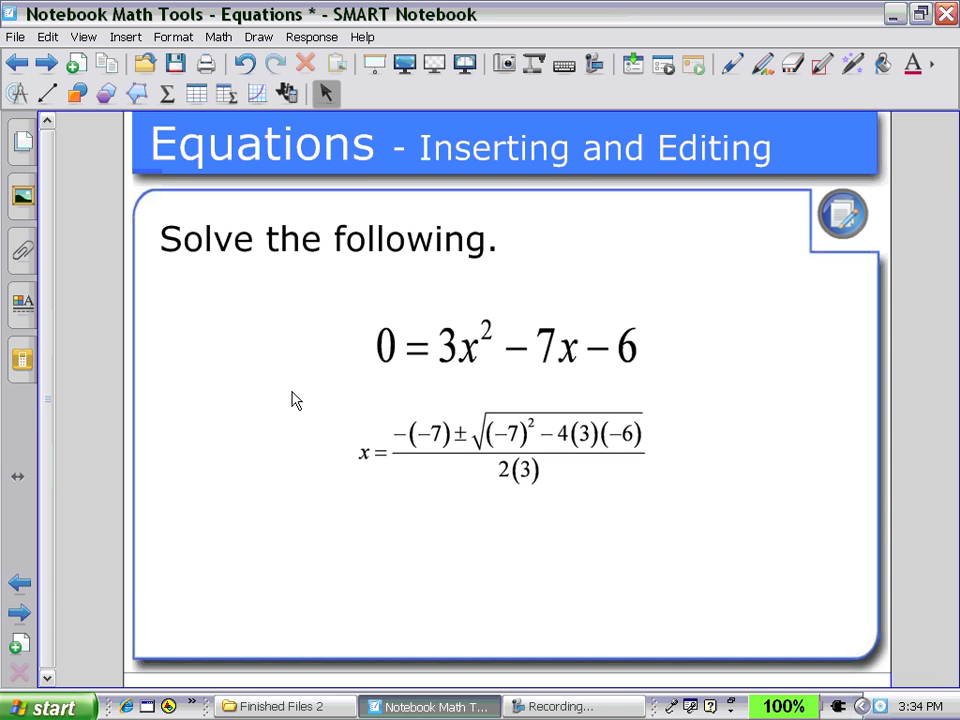
On the next page, view the 1/2 + 3/4 expression's Math Actions menu, then advance to Equations - Simplifying
{"action": "left_click", "coordinate": [46, 66]}
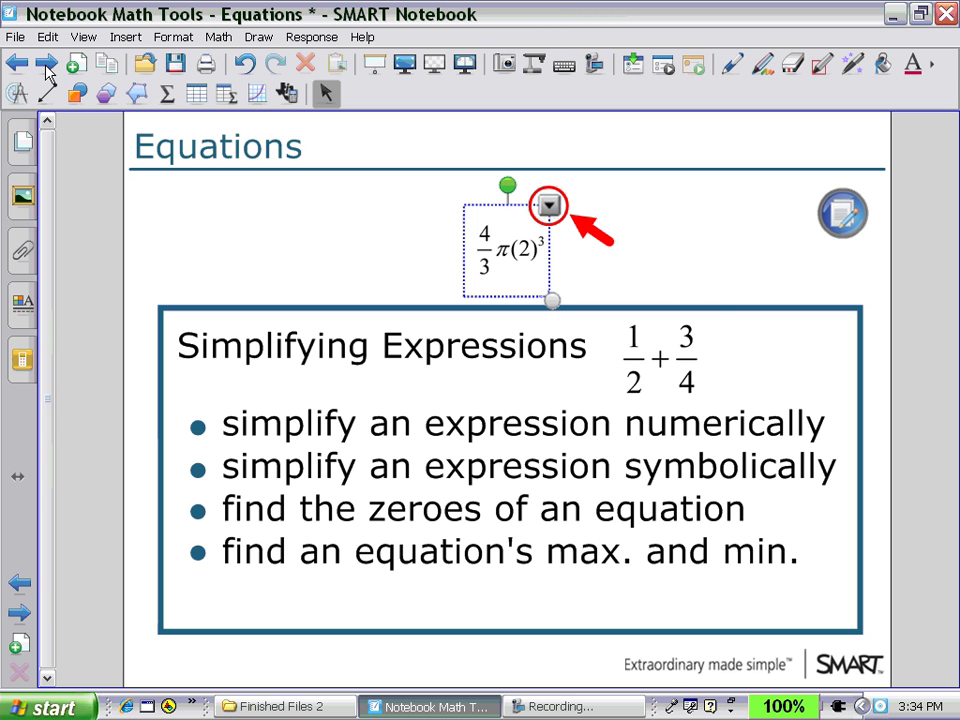
{"action": "left_click", "coordinate": [672, 362]}
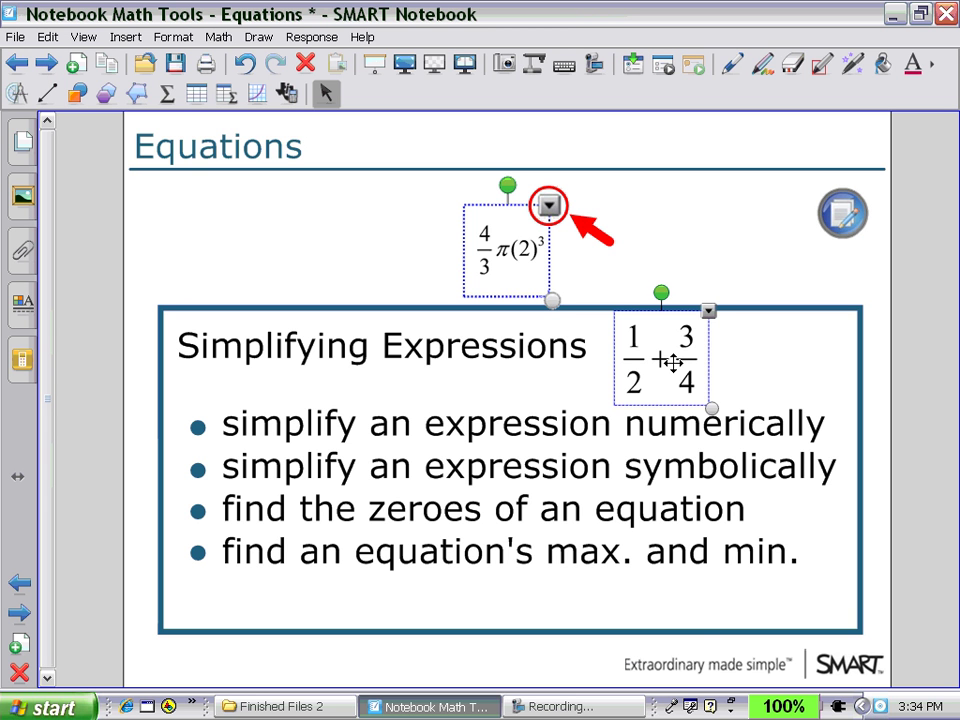
{"action": "left_click", "coordinate": [709, 311]}
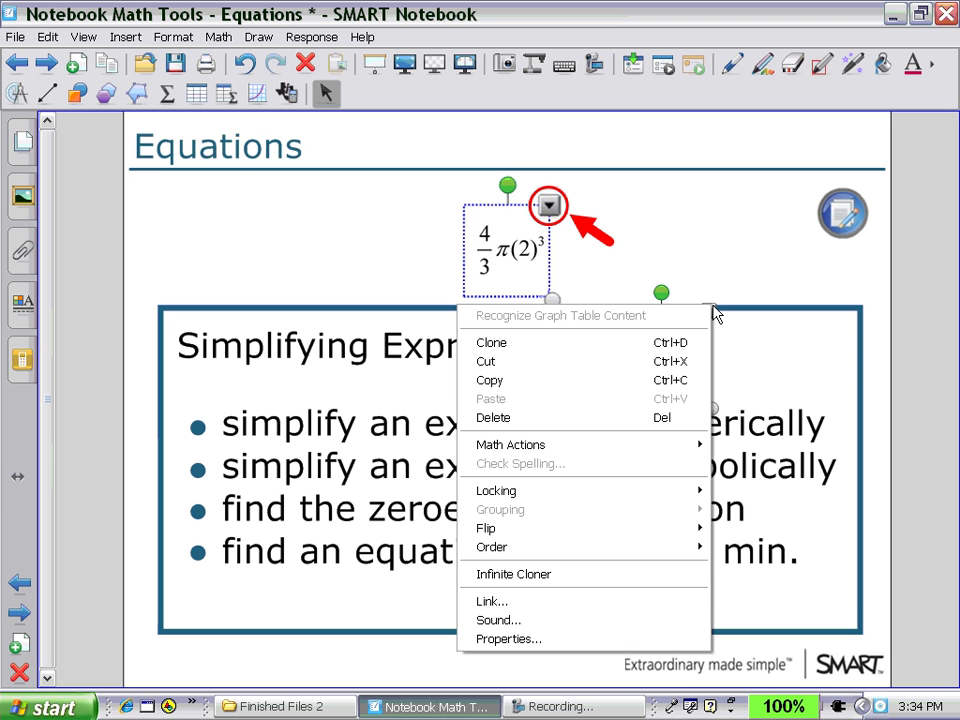
{"action": "mouse_move", "coordinate": [531, 452]}
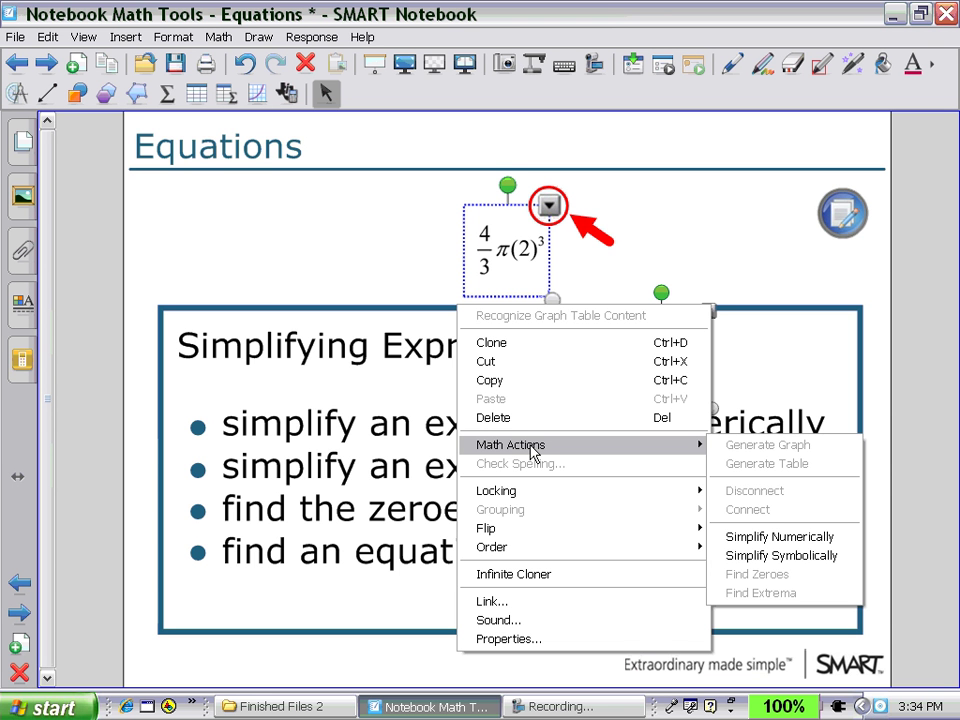
{"action": "left_click", "coordinate": [352, 263]}
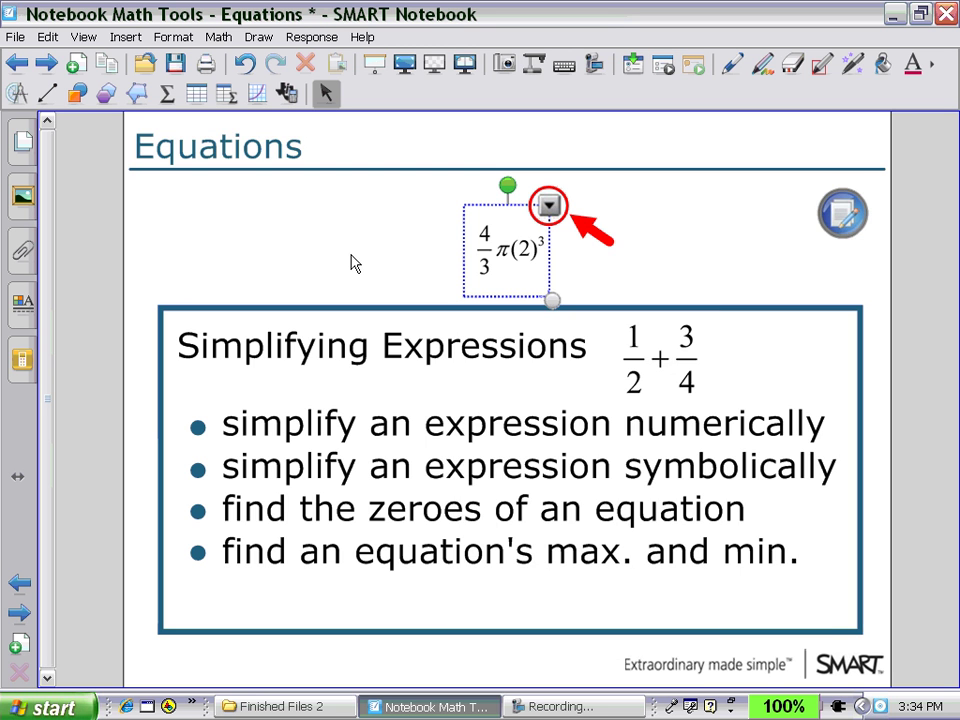
{"action": "left_click", "coordinate": [47, 63]}
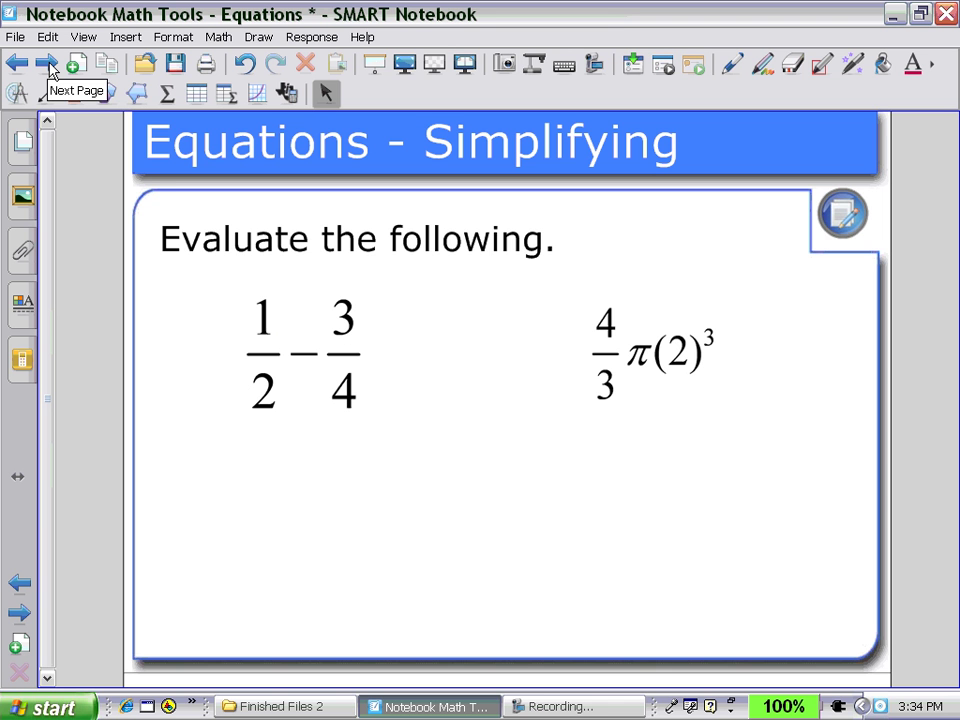
Simplify 1/2 − 3/4 symbolically with Math Actions, giving −1/4
{"action": "left_click", "coordinate": [311, 364]}
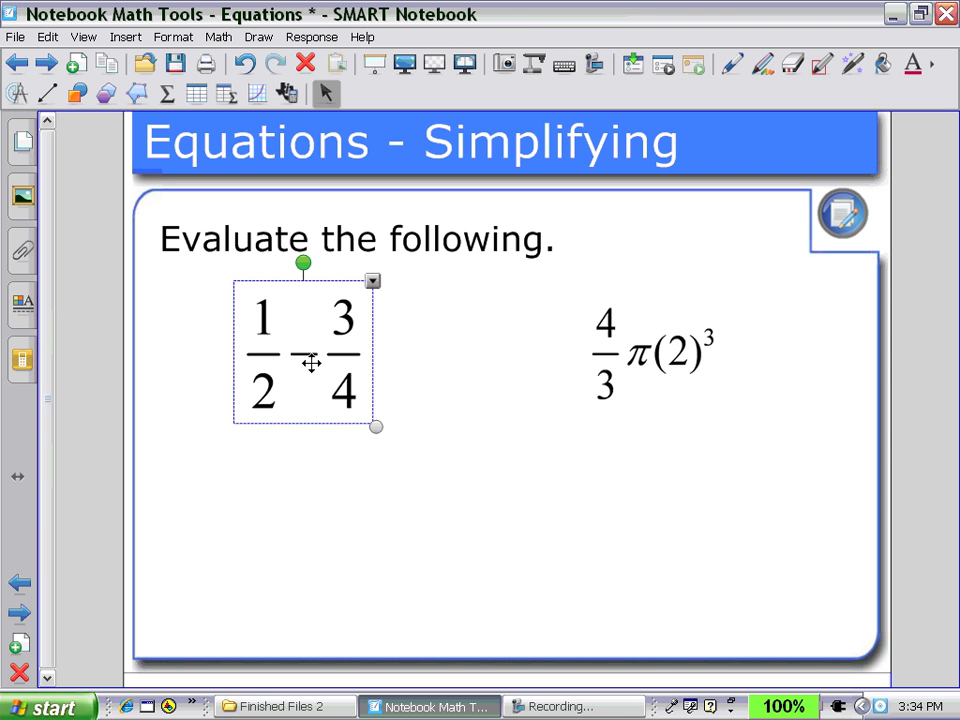
{"action": "left_click", "coordinate": [372, 281]}
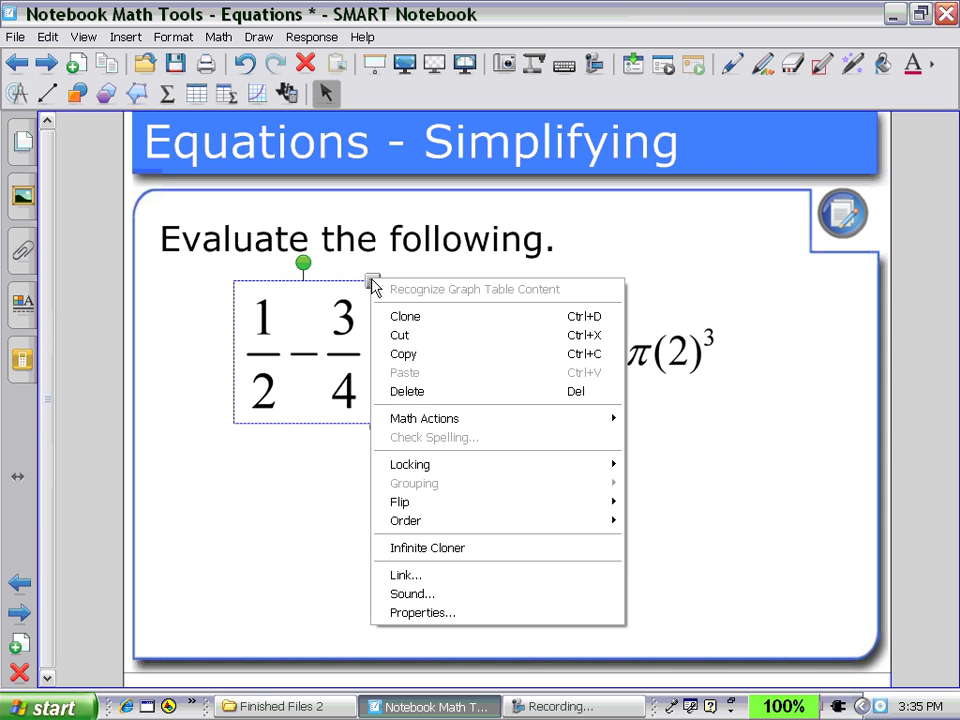
{"action": "mouse_move", "coordinate": [407, 426]}
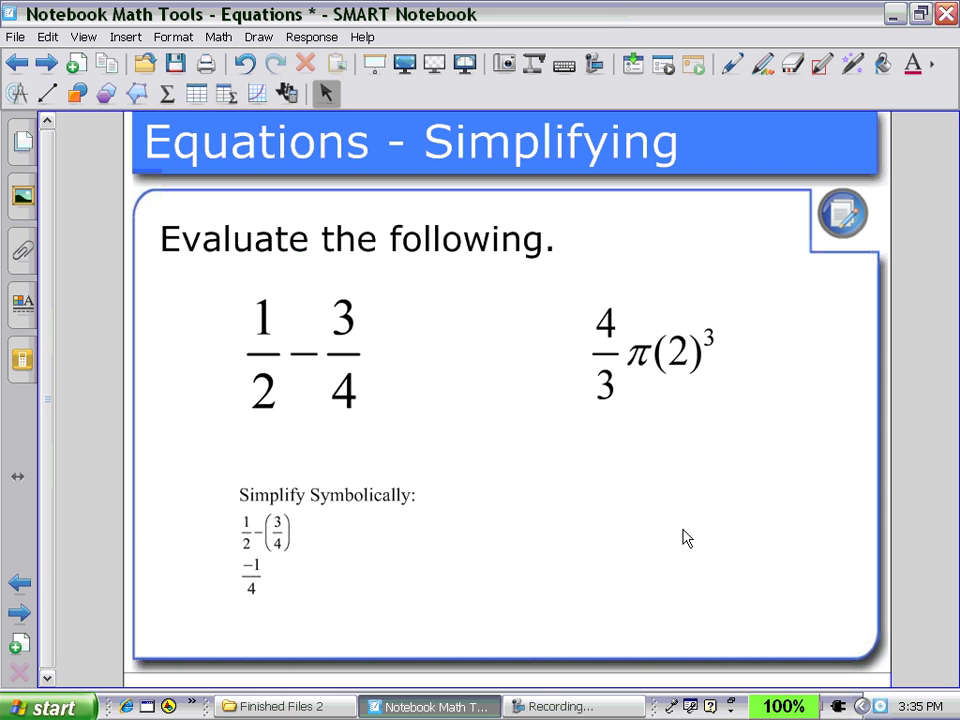
Simplify 1/2 − 3/4 numerically to get −0.25
{"action": "left_click", "coordinate": [341, 372]}
{"action": "left_click", "coordinate": [372, 281]}
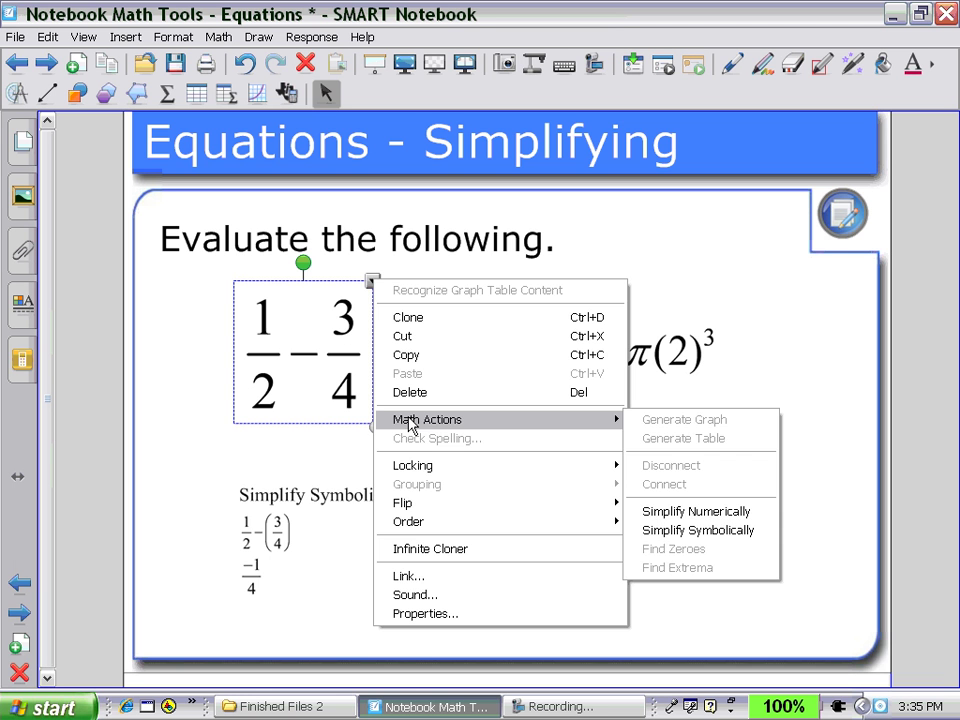
{"action": "left_click", "coordinate": [675, 512]}
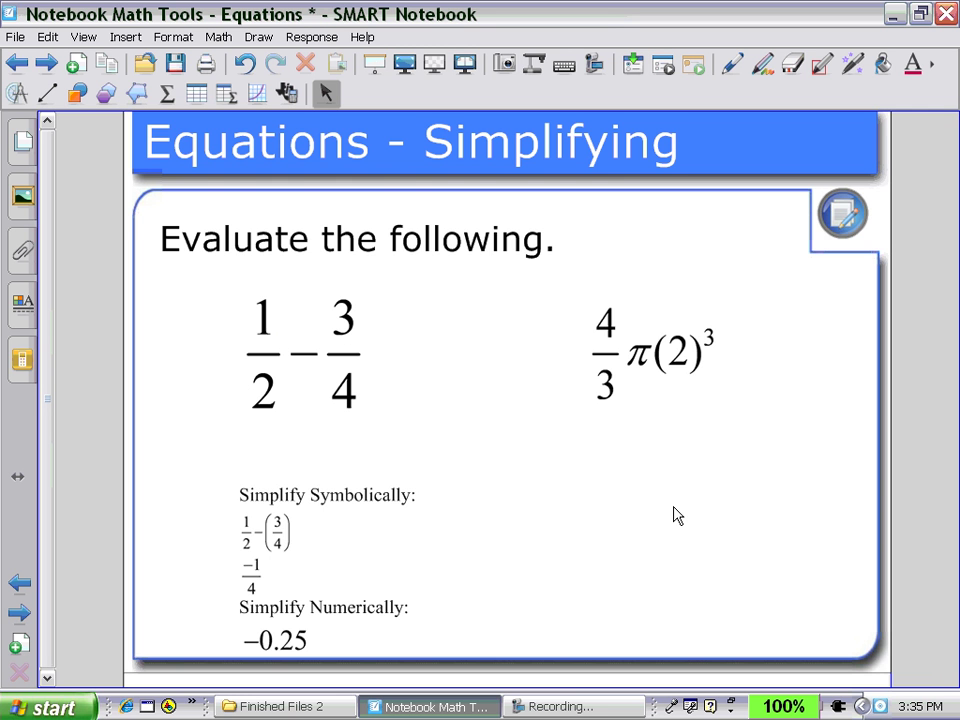
Simplify 4/3π(2)³ symbolically to 32/3π and shift the resulting steps up and left
{"action": "left_click", "coordinate": [637, 353]}
{"action": "left_click", "coordinate": [724, 292]}
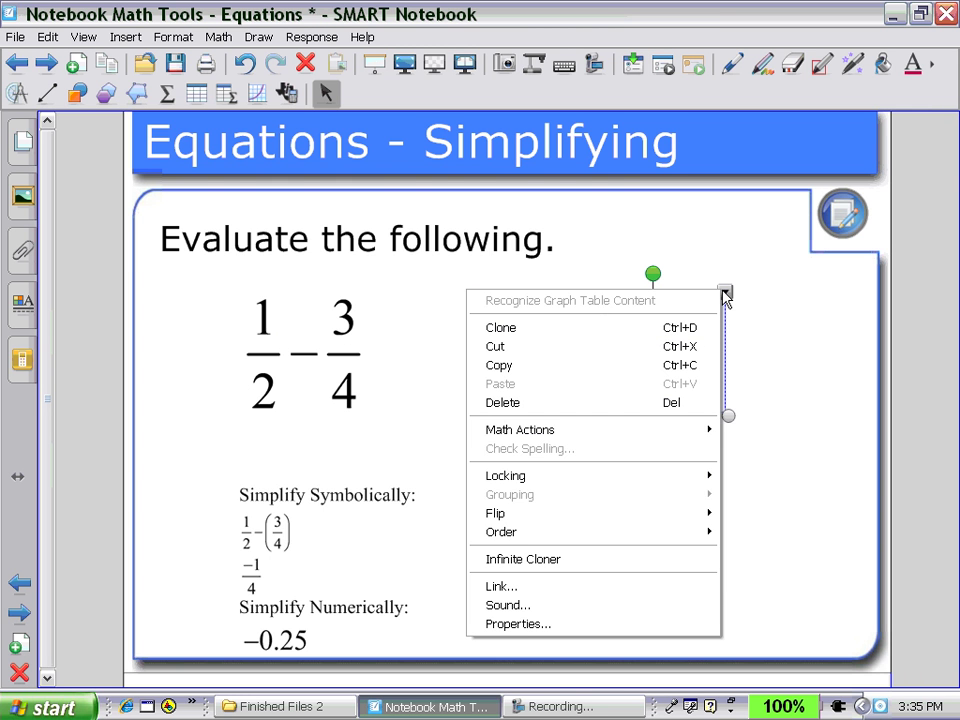
{"action": "mouse_move", "coordinate": [505, 435]}
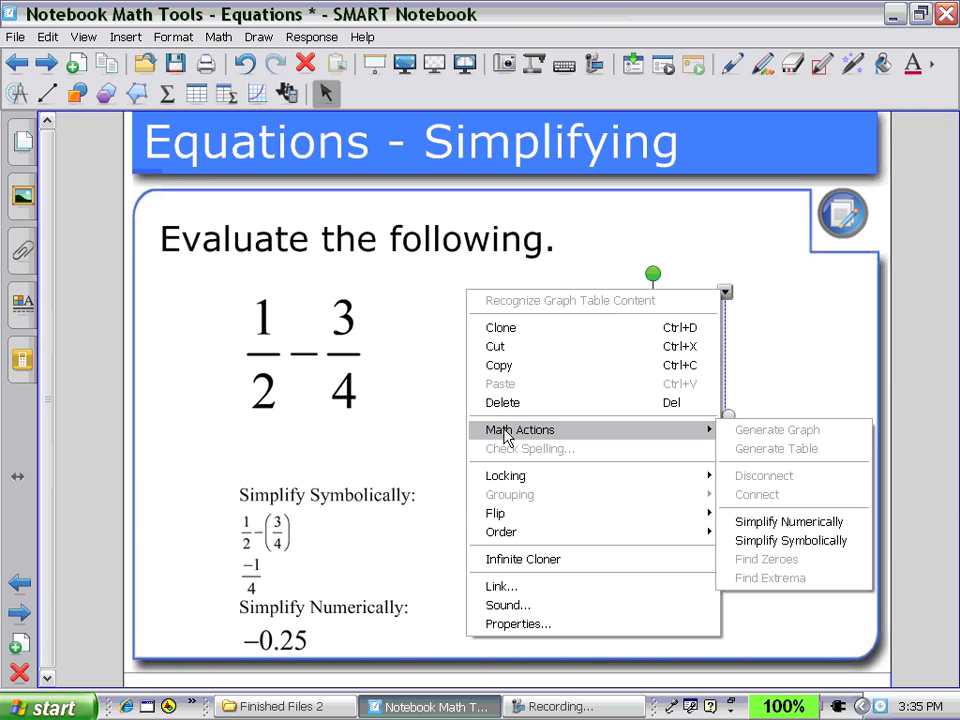
{"action": "left_click", "coordinate": [765, 540]}
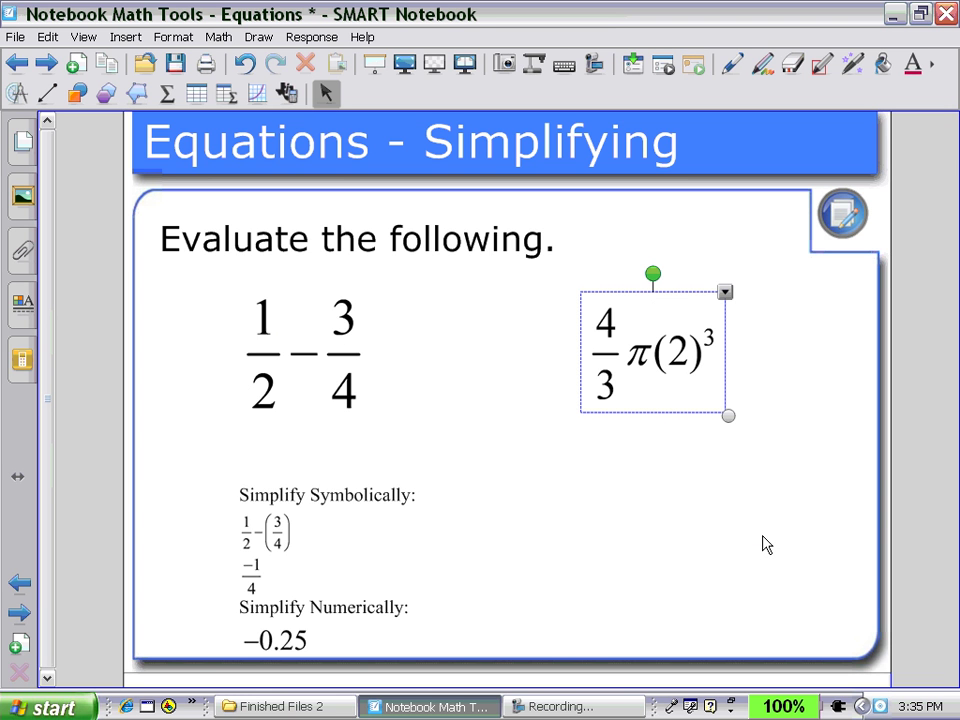
{"action": "left_click_drag", "start_coordinate": [790, 412], "coordinate": [559, 691]}
{"action": "left_click_drag", "start_coordinate": [572, 480], "coordinate": [513, 449]}
{"action": "left_click", "coordinate": [623, 527]}
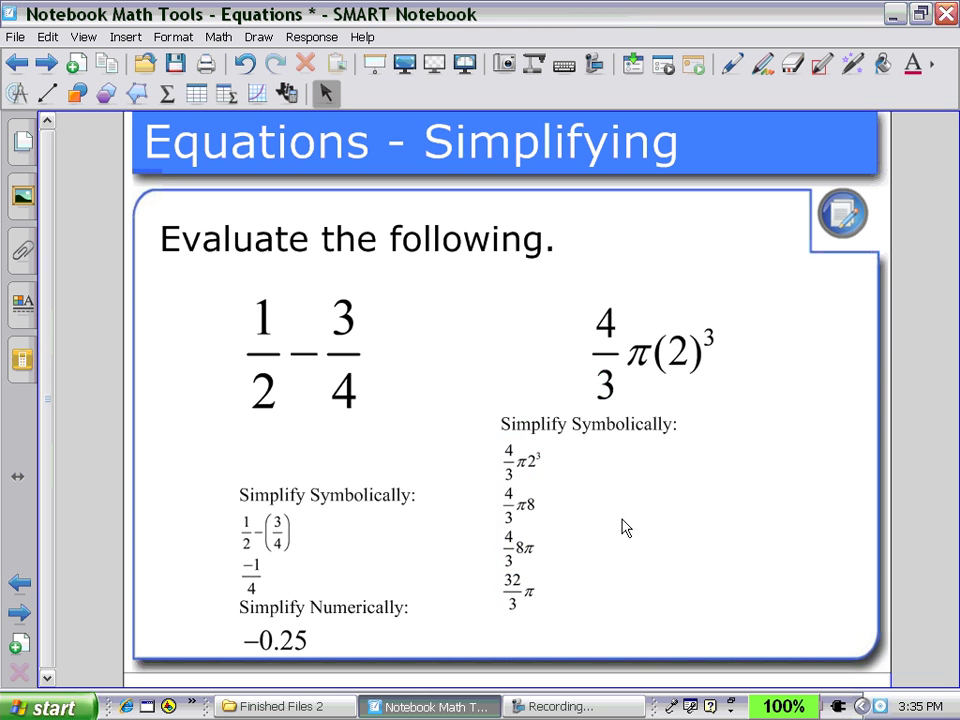
Simplify 4/3π(2)³ numerically to 33.51 and place that result beside the symbolic steps
{"action": "left_click", "coordinate": [665, 347]}
{"action": "left_click", "coordinate": [725, 292]}
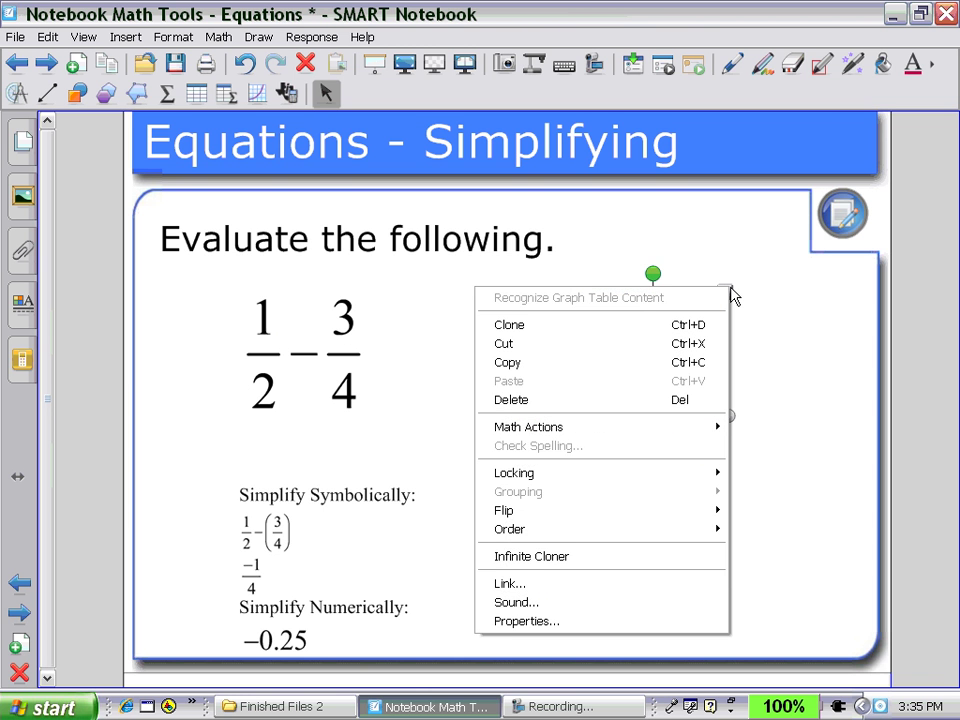
{"action": "mouse_move", "coordinate": [528, 430]}
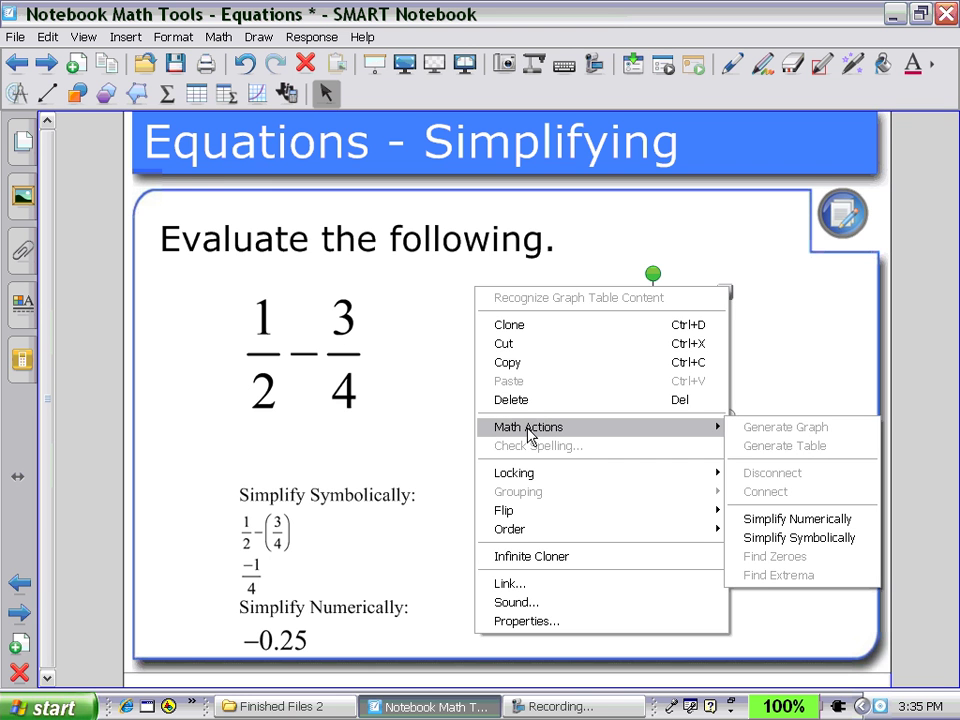
{"action": "left_click", "coordinate": [778, 521]}
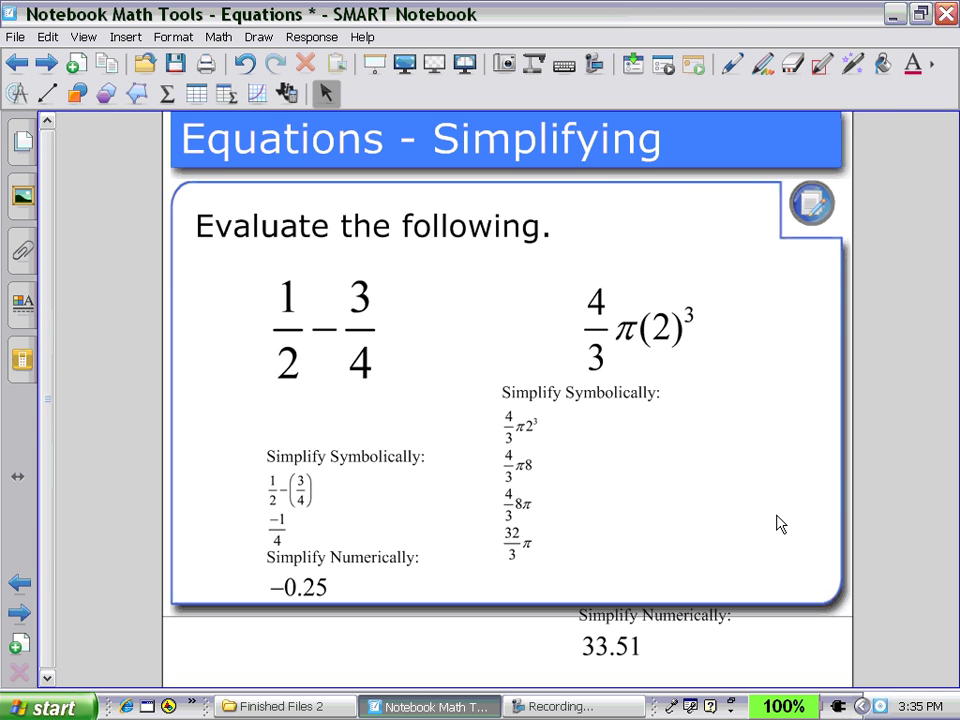
{"action": "left_click_drag", "start_coordinate": [745, 521], "coordinate": [618, 525]}
{"action": "left_click", "coordinate": [447, 377]}
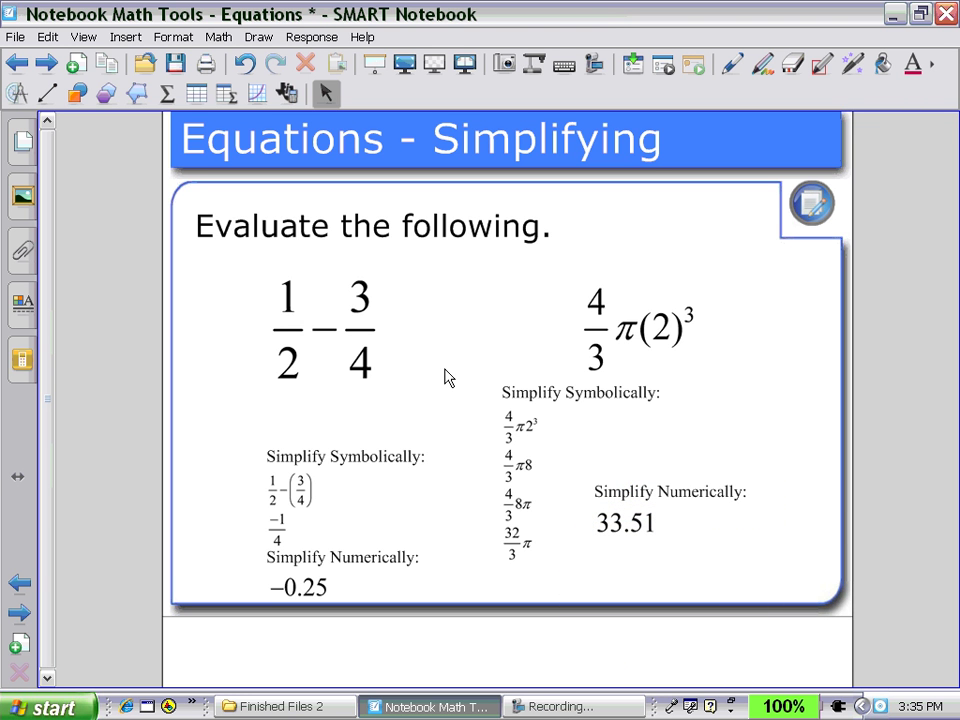
On the Equations - Solving page, dot the lines' intersection and handwrite (20,700) beside it
{"action": "left_click", "coordinate": [46, 64]}
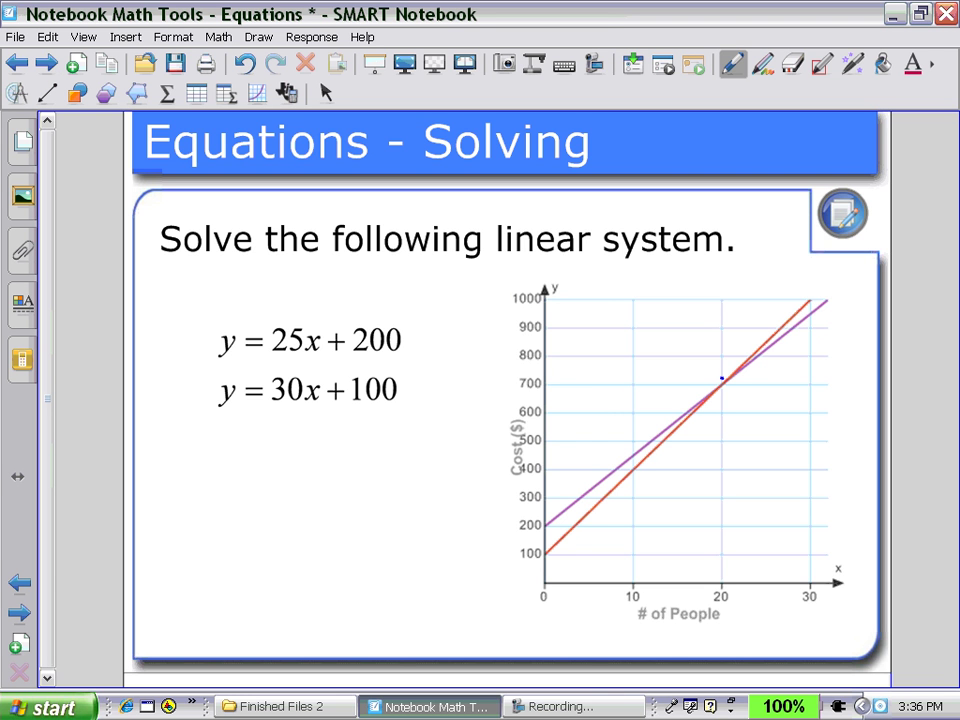
{"action": "left_click", "coordinate": [721, 379]}
{"action": "mouse_move", "coordinate": [756, 389]}
{"action": "left_mouse_down"}
{"action": "mouse_move", "coordinate": [746, 422]}
{"action": "mouse_move", "coordinate": [768, 398]}
{"action": "mouse_move", "coordinate": [789, 414]}
{"action": "mouse_move", "coordinate": [794, 393]}
{"action": "mouse_move", "coordinate": [806, 424]}
{"action": "mouse_move", "coordinate": [836, 392]}
{"action": "mouse_move", "coordinate": [828, 424]}
{"action": "mouse_move", "coordinate": [855, 390]}
{"action": "mouse_move", "coordinate": [886, 380]}
{"action": "mouse_move", "coordinate": [880, 421]}
{"action": "left_mouse_up"}
{"action": "left_click", "coordinate": [326, 93]}
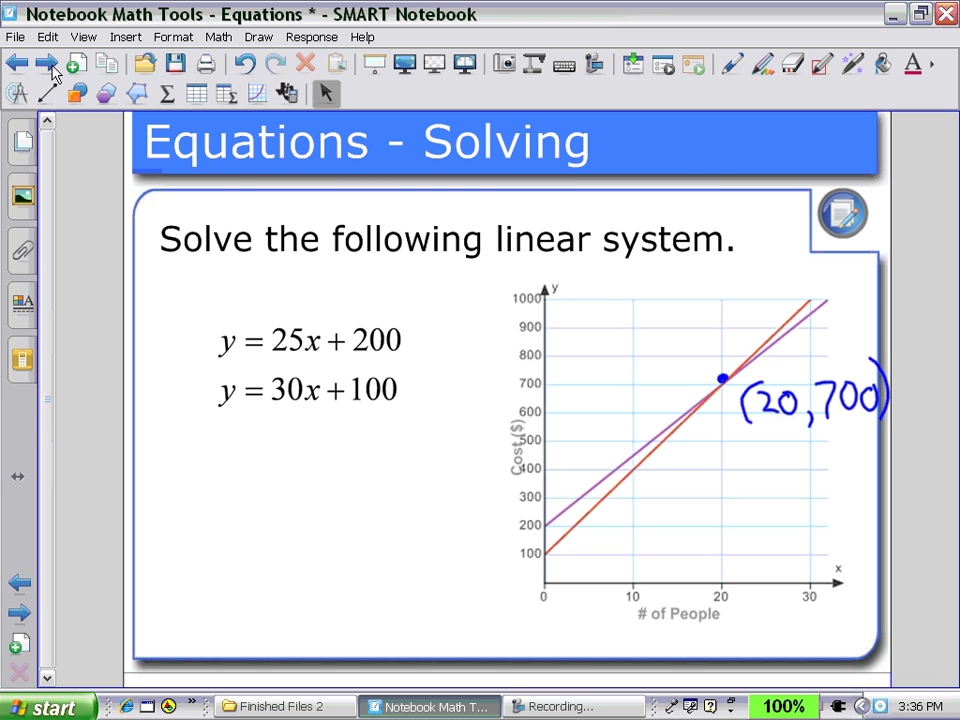
Simplify the linear system numerically to [x,y] = [20,700], then go to the Finding Zeroes page
{"action": "left_click", "coordinate": [301, 352]}
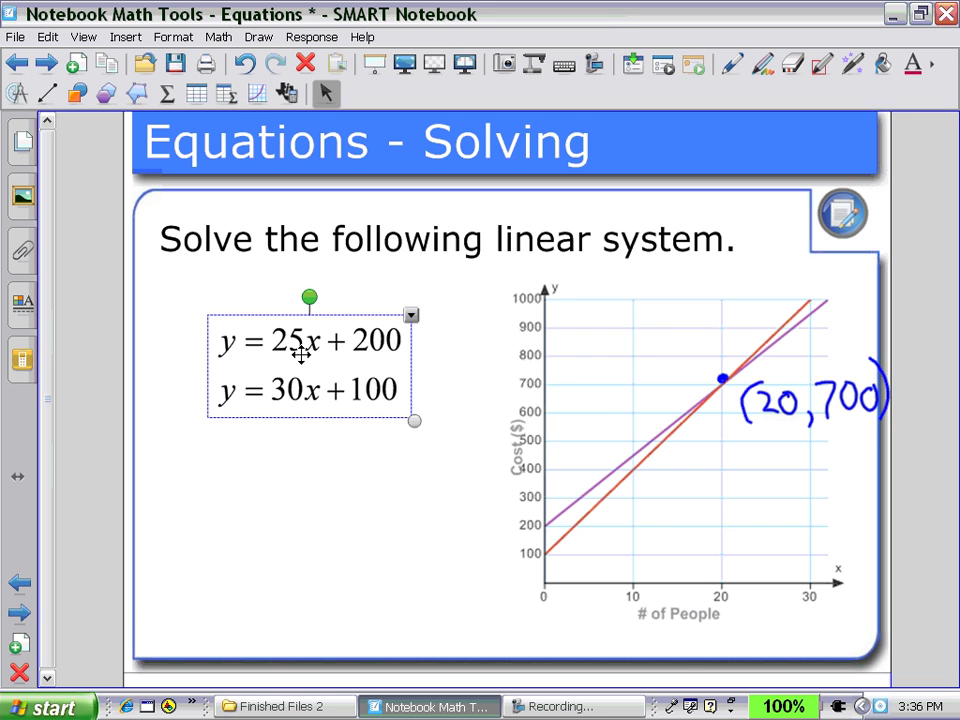
{"action": "left_click", "coordinate": [410, 316]}
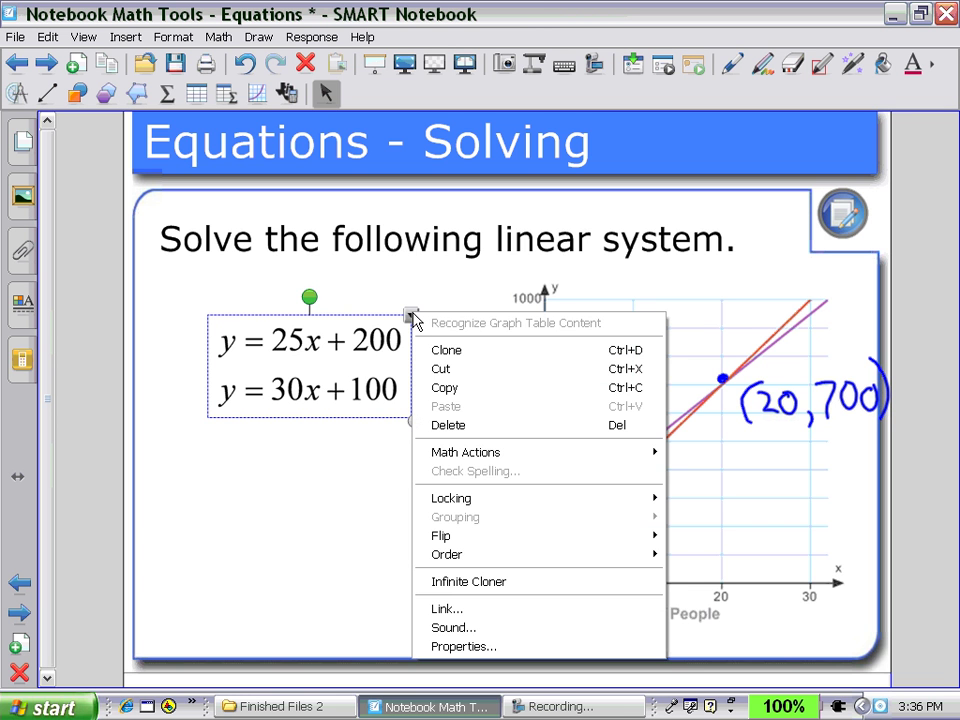
{"action": "mouse_move", "coordinate": [453, 460]}
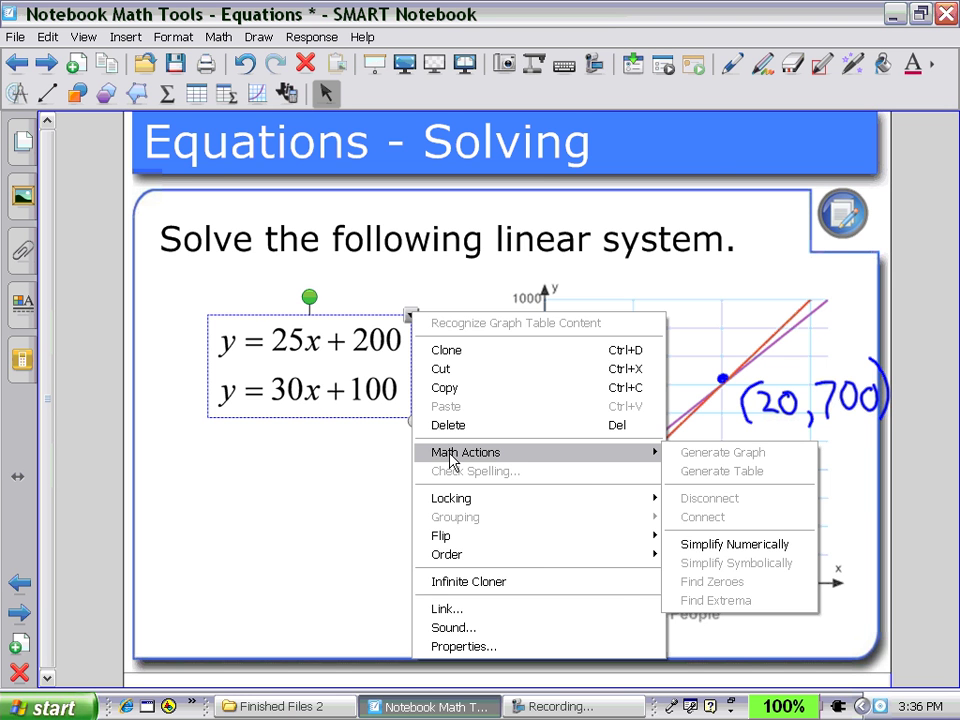
{"action": "left_click", "coordinate": [706, 541]}
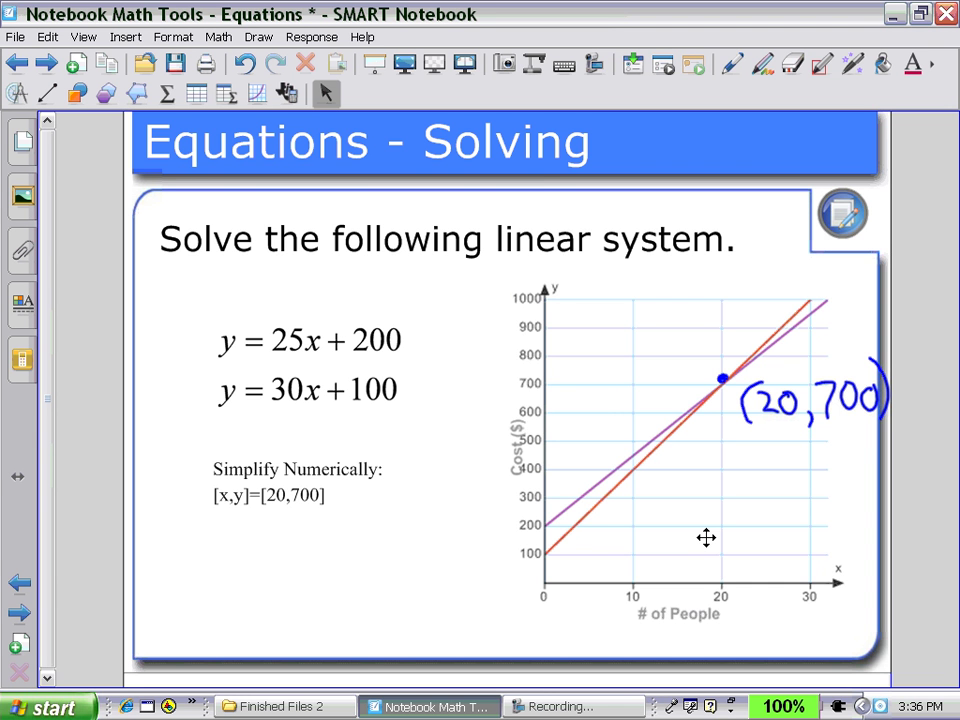
{"action": "left_click", "coordinate": [48, 64]}
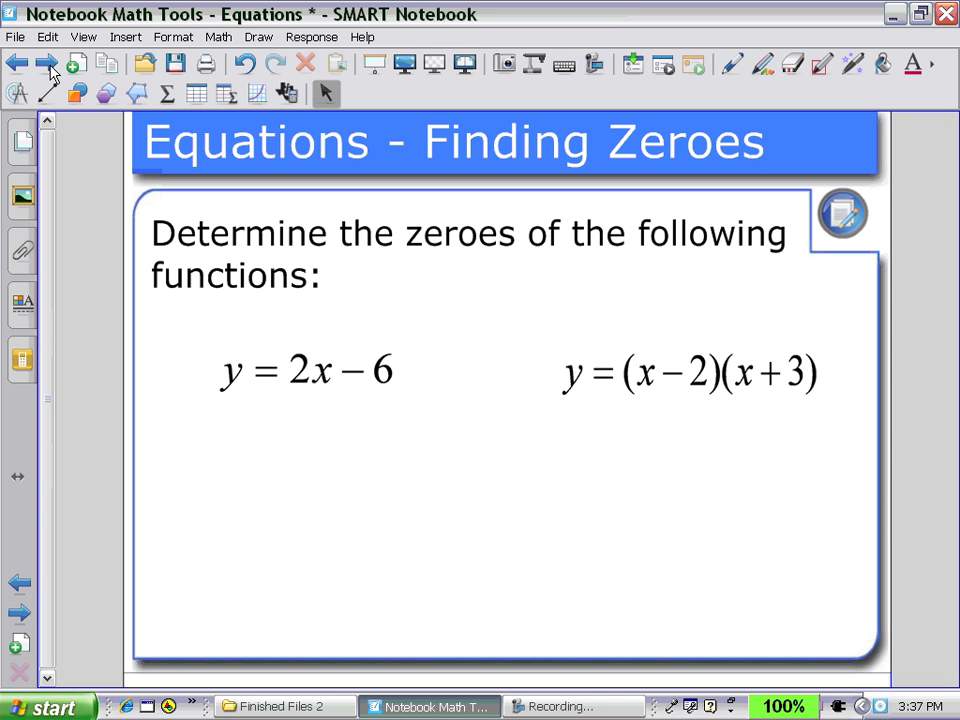
Find the zero of y = 2x − 6 with Math Actions, giving x = 3
{"action": "left_click", "coordinate": [320, 368]}
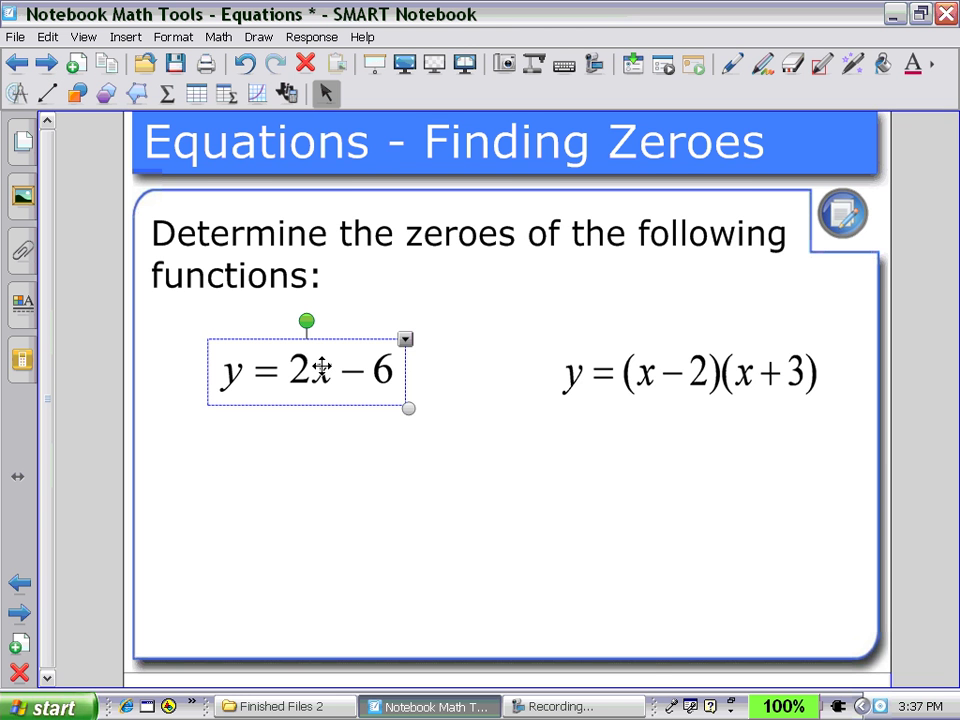
{"action": "left_click", "coordinate": [405, 340]}
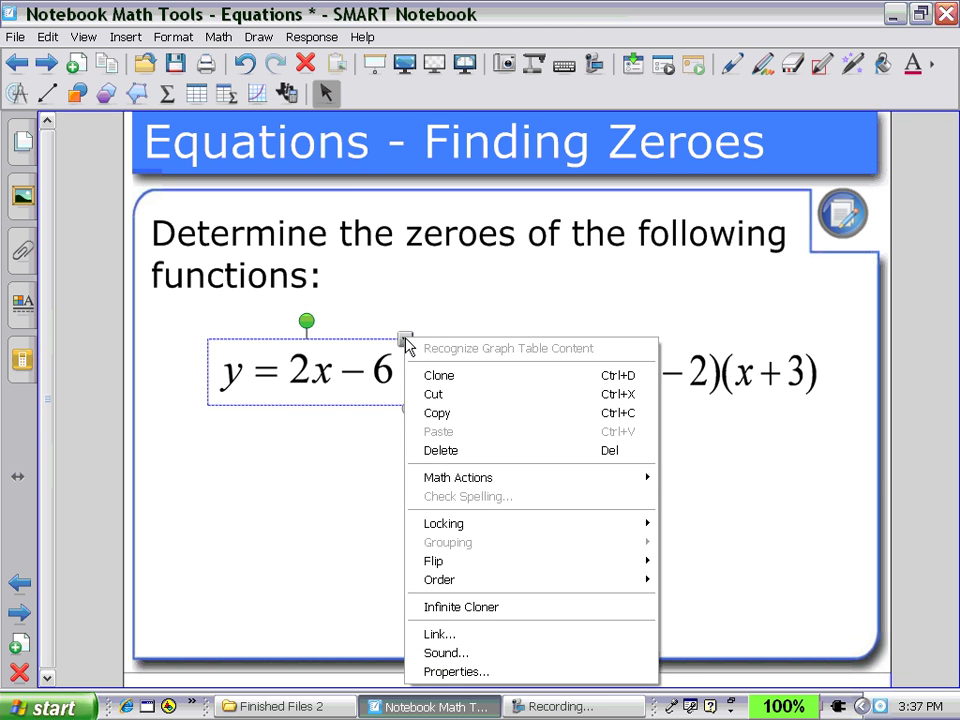
{"action": "mouse_move", "coordinate": [447, 485]}
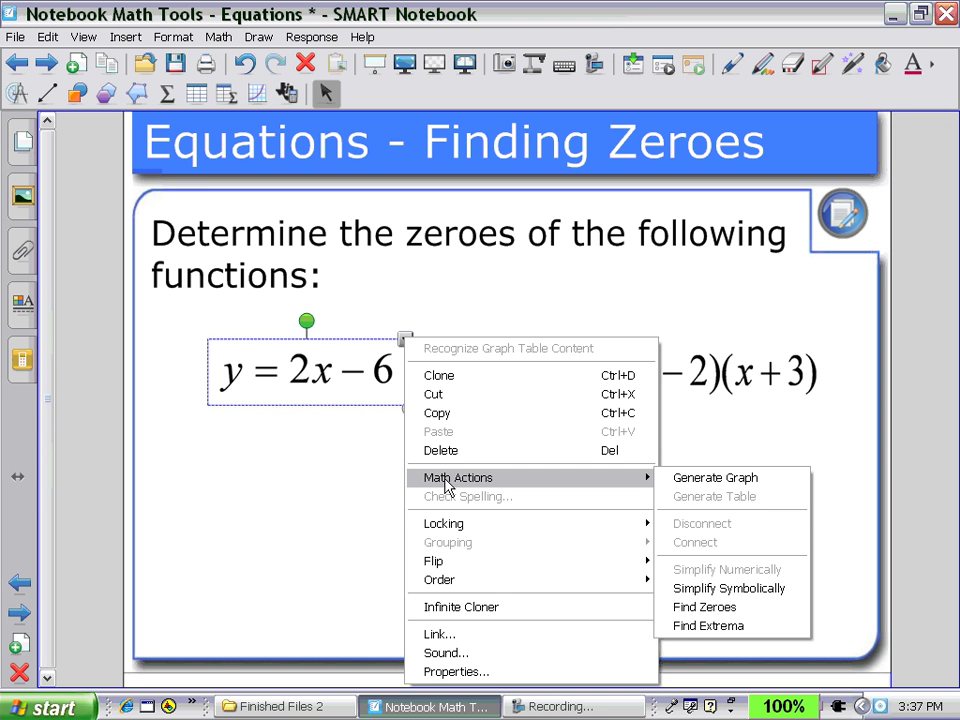
{"action": "left_click", "coordinate": [713, 608]}
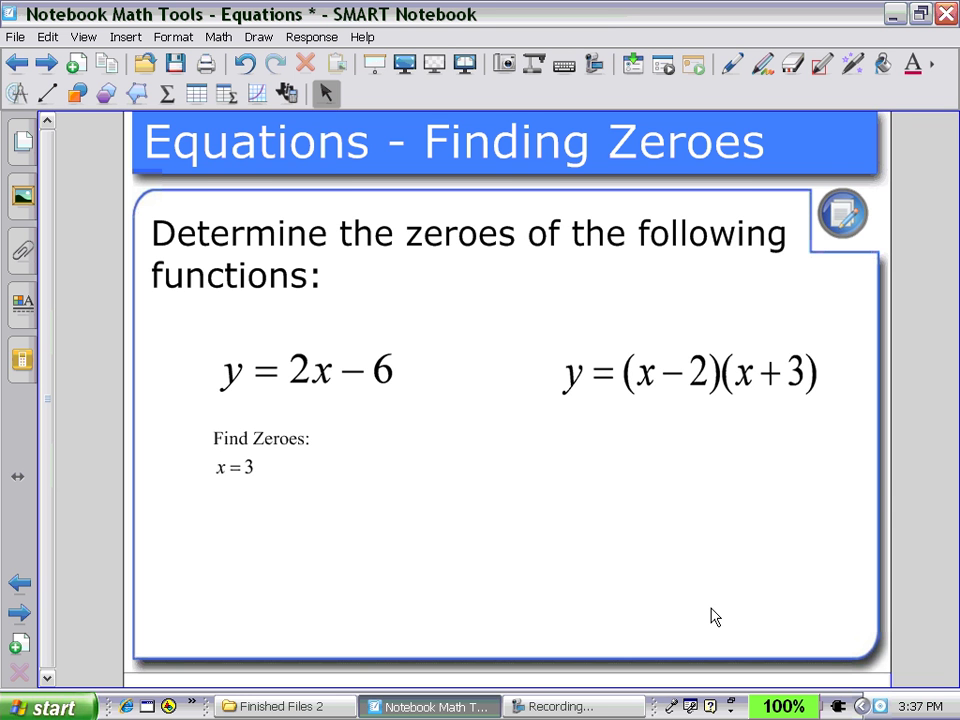
Find the zeroes of y = (x−2)(x+3), giving x = −3 and x = 2
{"action": "left_click", "coordinate": [645, 372]}
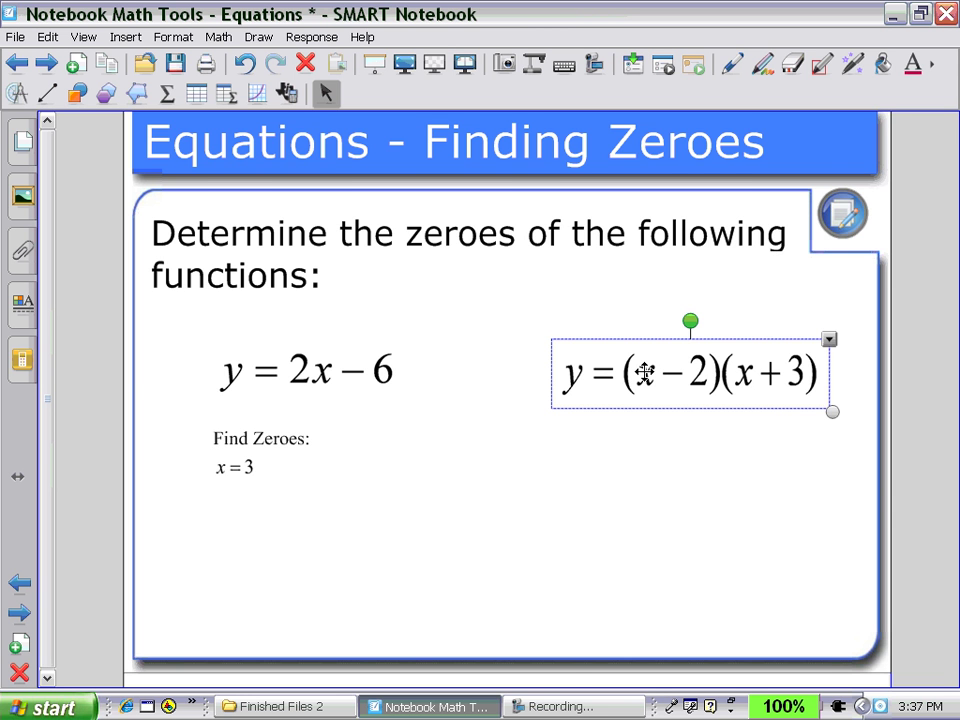
{"action": "left_click", "coordinate": [829, 340]}
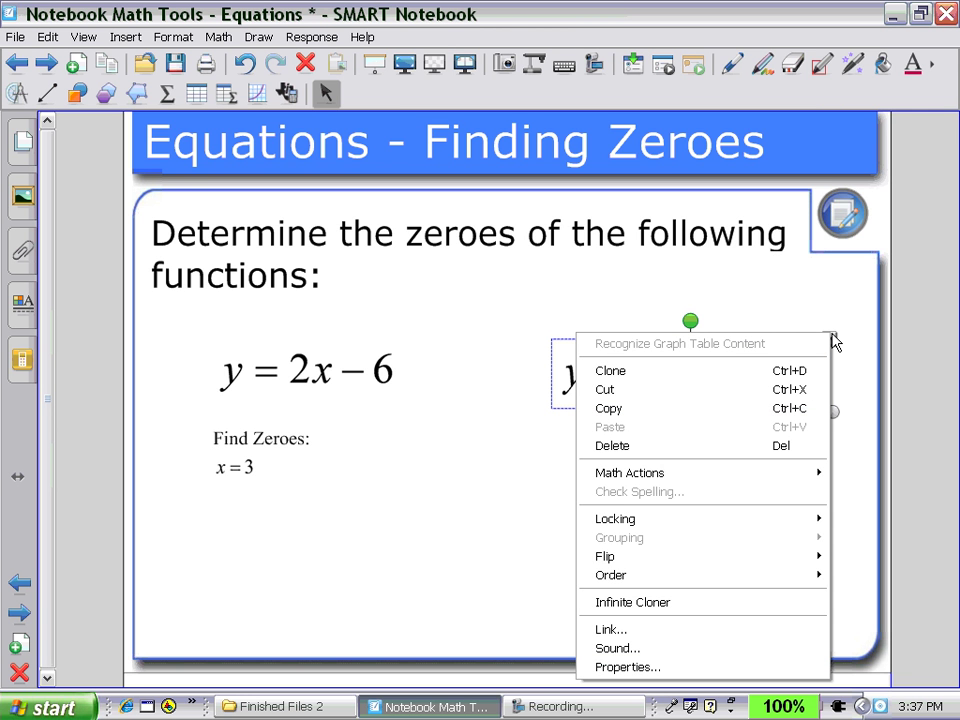
{"action": "mouse_move", "coordinate": [614, 478]}
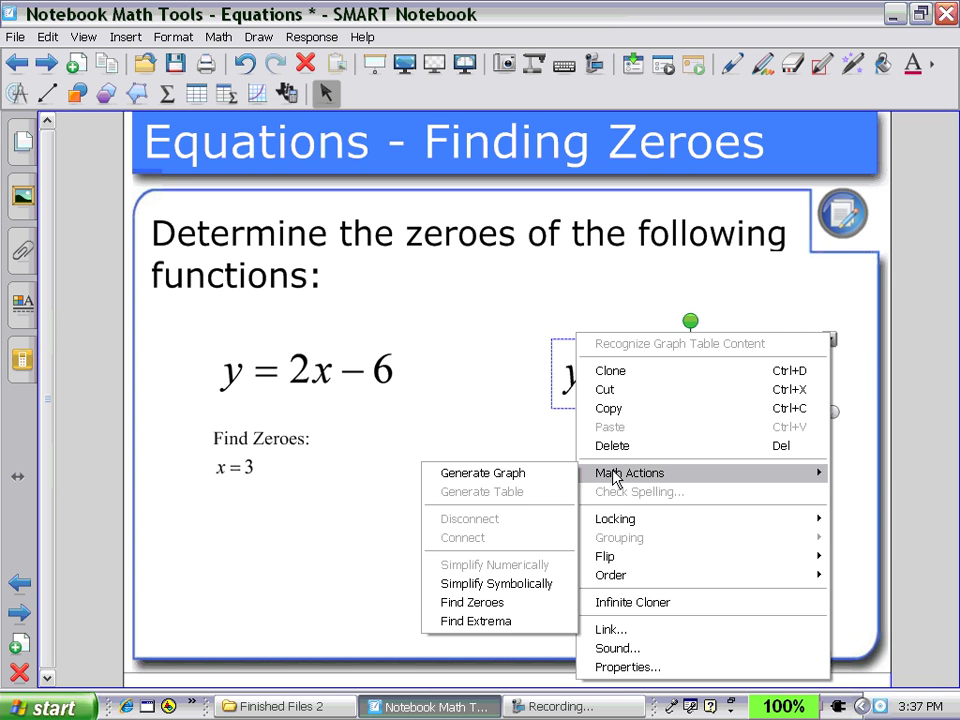
{"action": "left_click", "coordinate": [468, 603]}
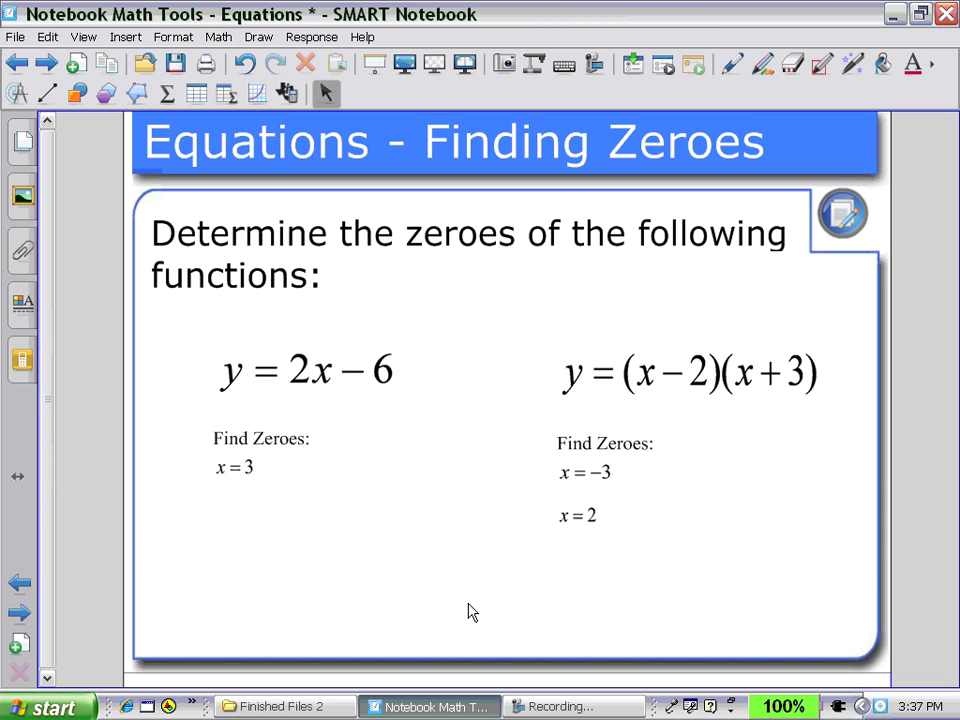
Dot the parabola's vertex, find its extrema (x, min) = (3, 2), then go to the Example page
{"action": "left_click", "coordinate": [47, 66]}
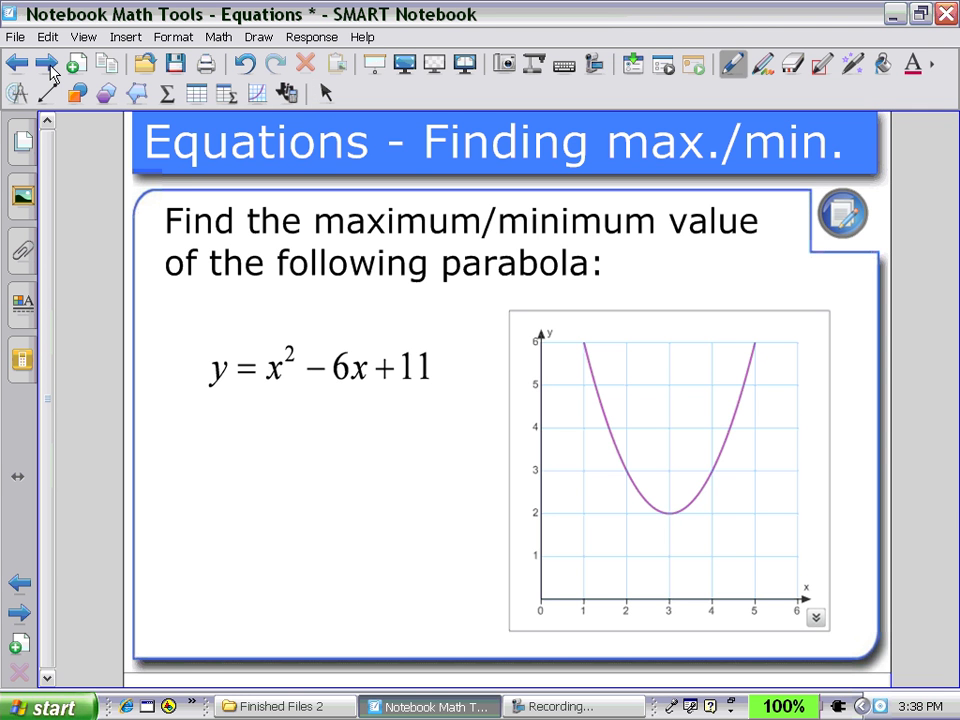
{"action": "left_click", "coordinate": [669, 510]}
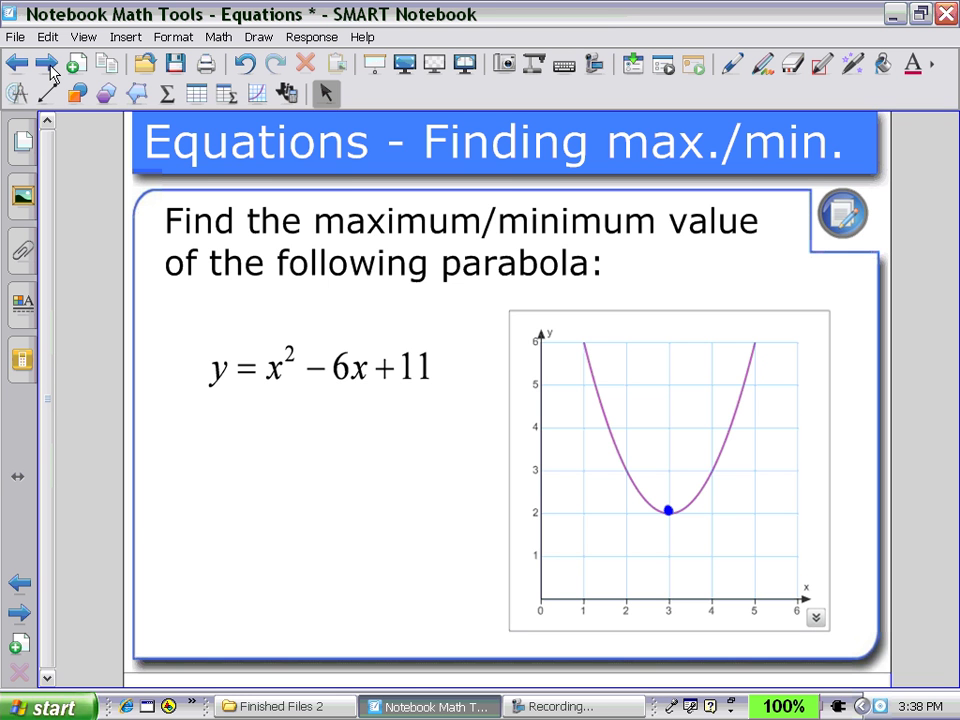
{"action": "left_click", "coordinate": [297, 366]}
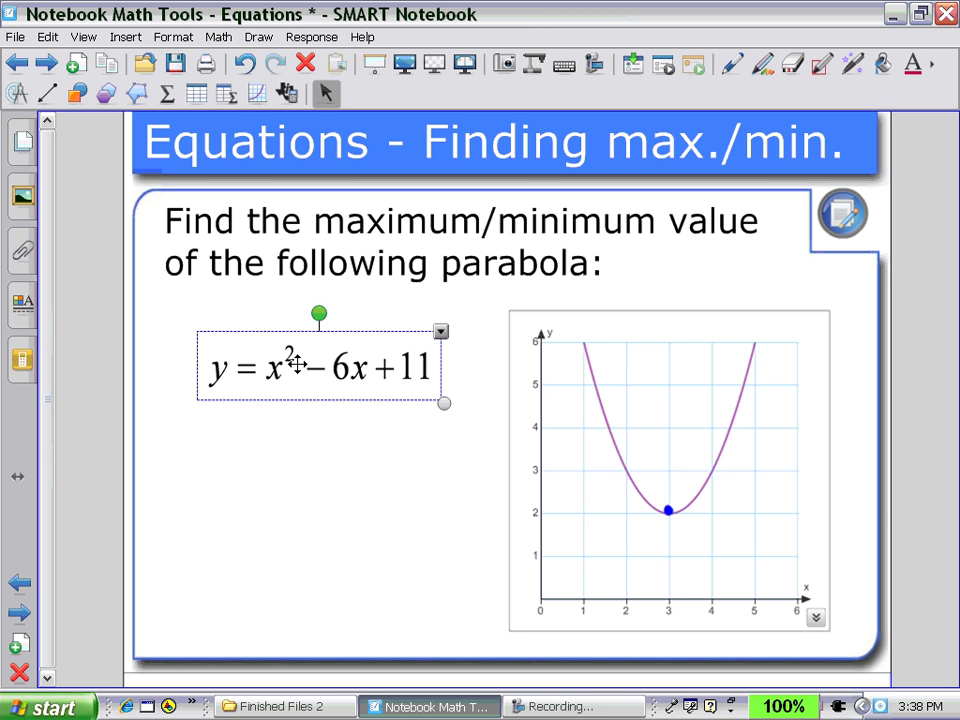
{"action": "left_click", "coordinate": [441, 331]}
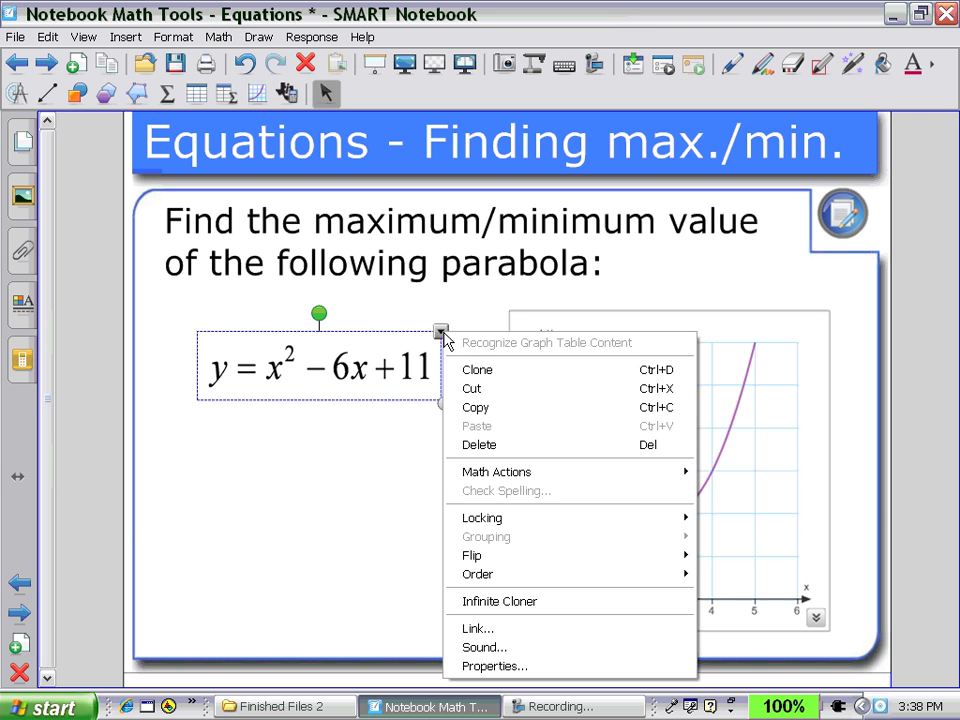
{"action": "mouse_move", "coordinate": [488, 474]}
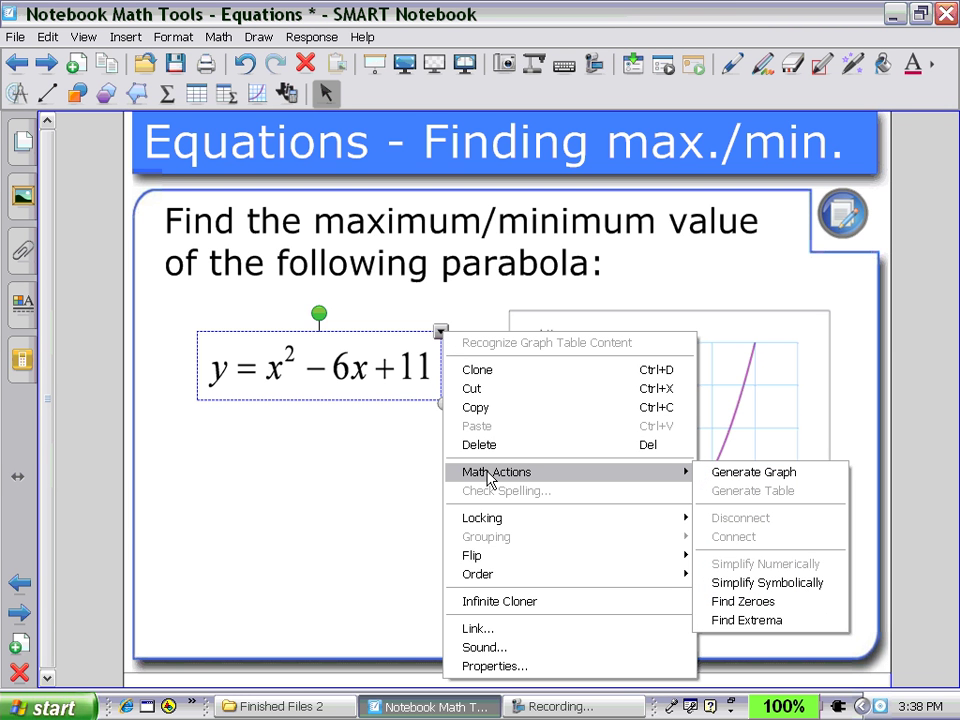
{"action": "left_click", "coordinate": [740, 621]}
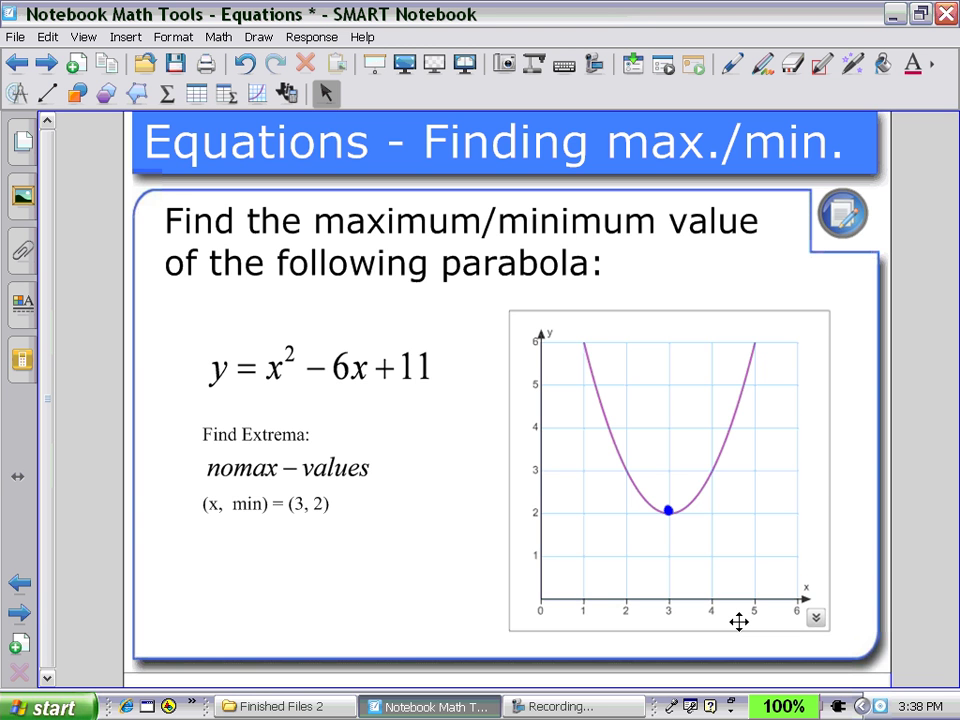
{"action": "left_click", "coordinate": [45, 63]}
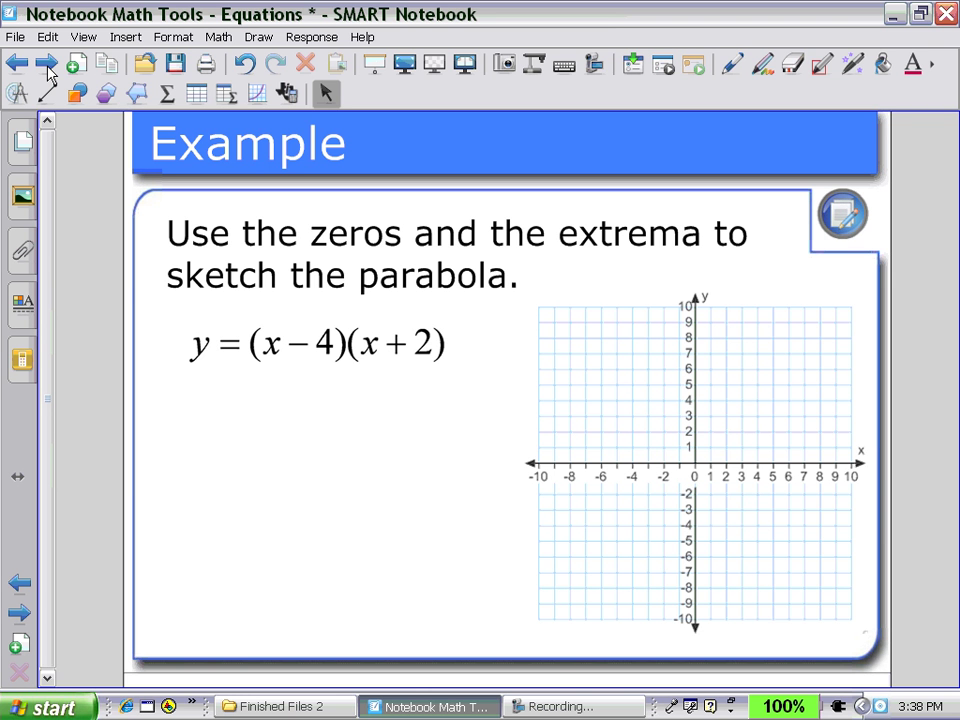
Find the zeroes of y = (x−4)(x+2), giving x = −2 and x = 4
{"action": "left_click", "coordinate": [299, 346]}
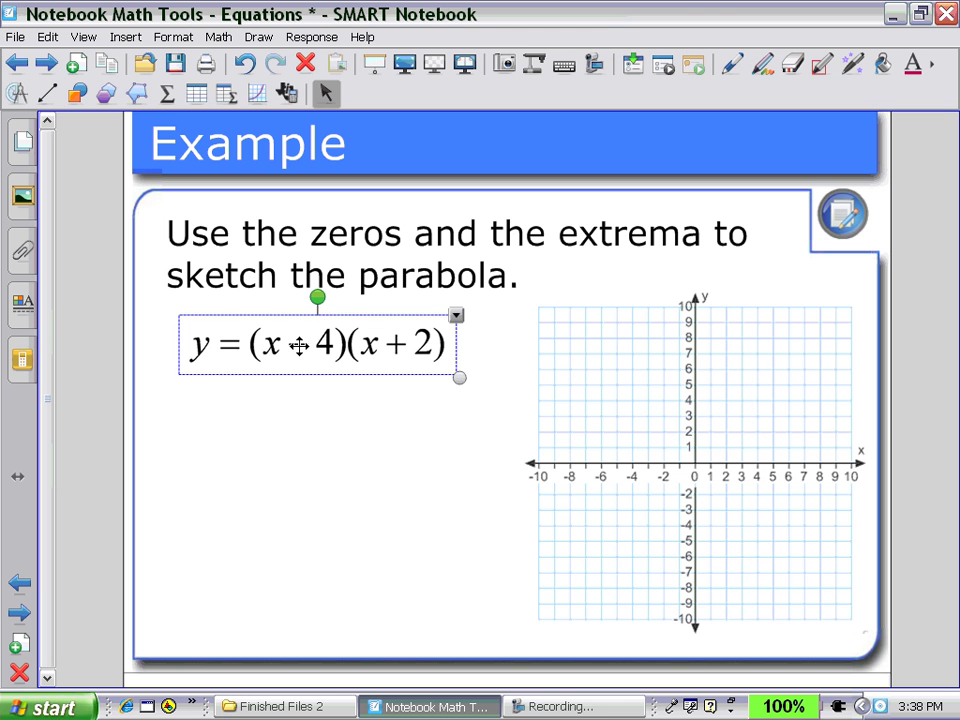
{"action": "left_click", "coordinate": [456, 316]}
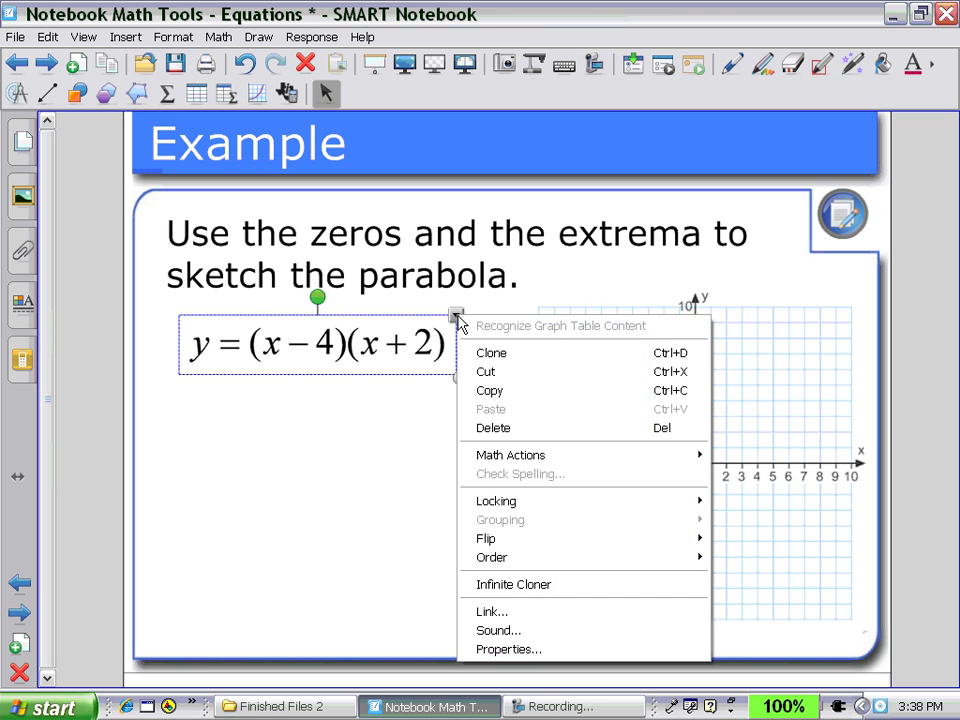
{"action": "mouse_move", "coordinate": [495, 458]}
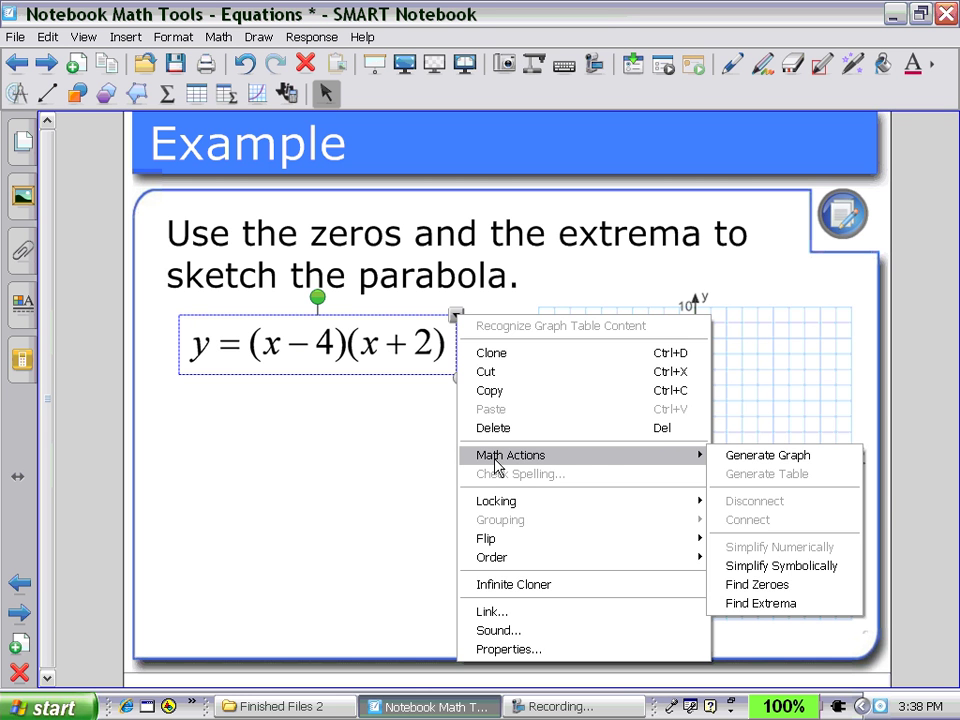
{"action": "left_click", "coordinate": [751, 585]}
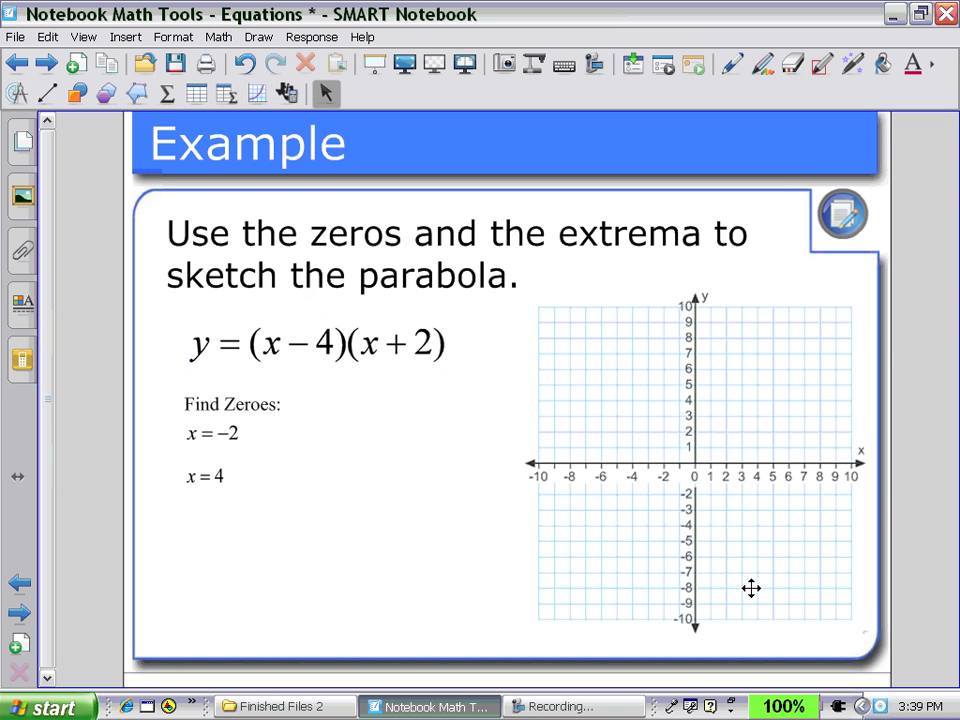
Find the minimum (1, −9) of y = (x−4)(x+2), then go to the Handwriting Recognition page
{"action": "left_click", "coordinate": [342, 342]}
{"action": "left_click", "coordinate": [456, 316]}
{"action": "mouse_move", "coordinate": [487, 457]}
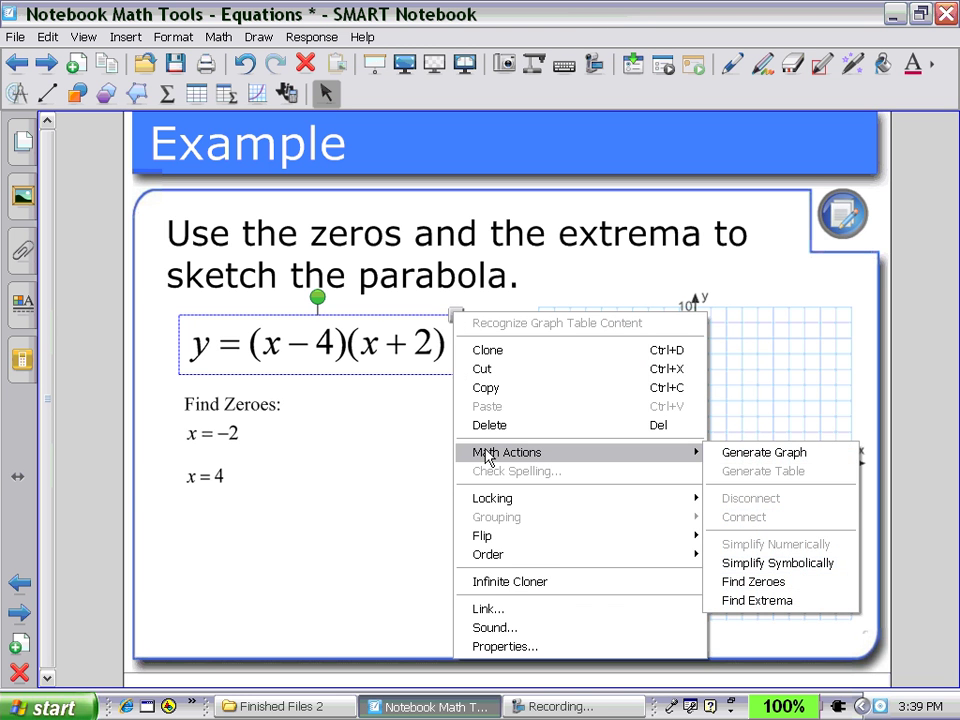
{"action": "left_click", "coordinate": [733, 599]}
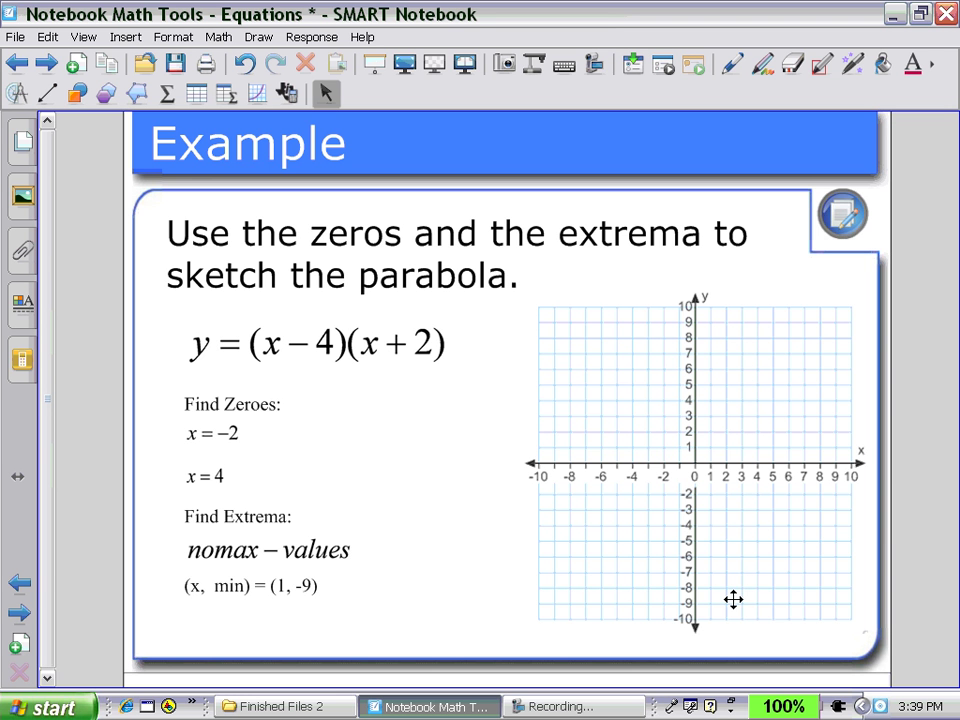
{"action": "left_click", "coordinate": [45, 66]}
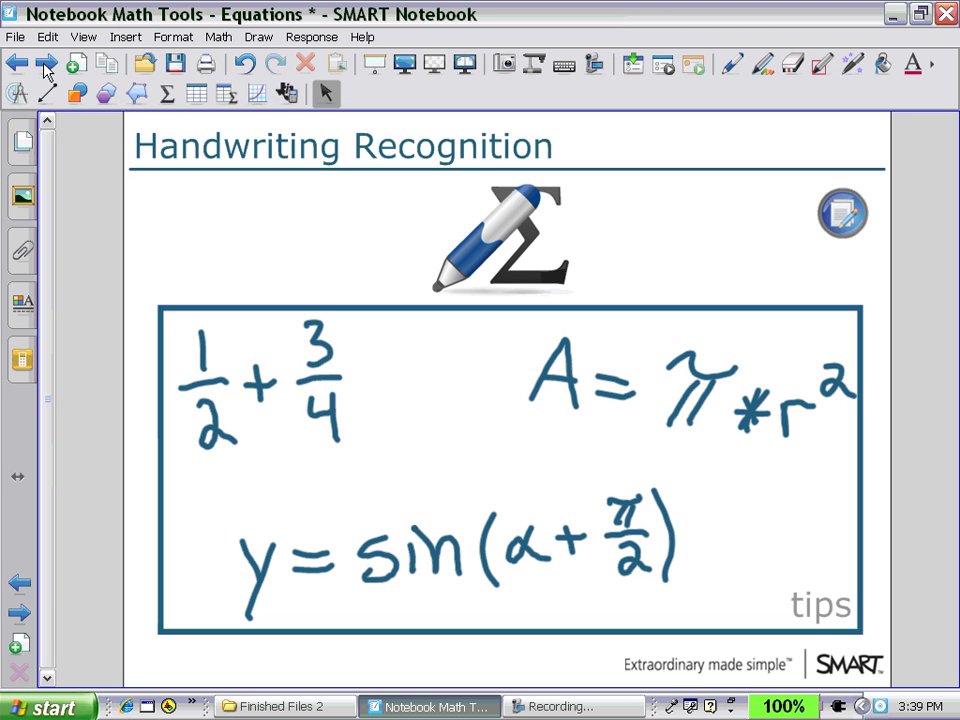
Convert the handwritten 1/2 + 3/4 into a typeset fraction sum and accept it
{"action": "left_click", "coordinate": [269, 391]}
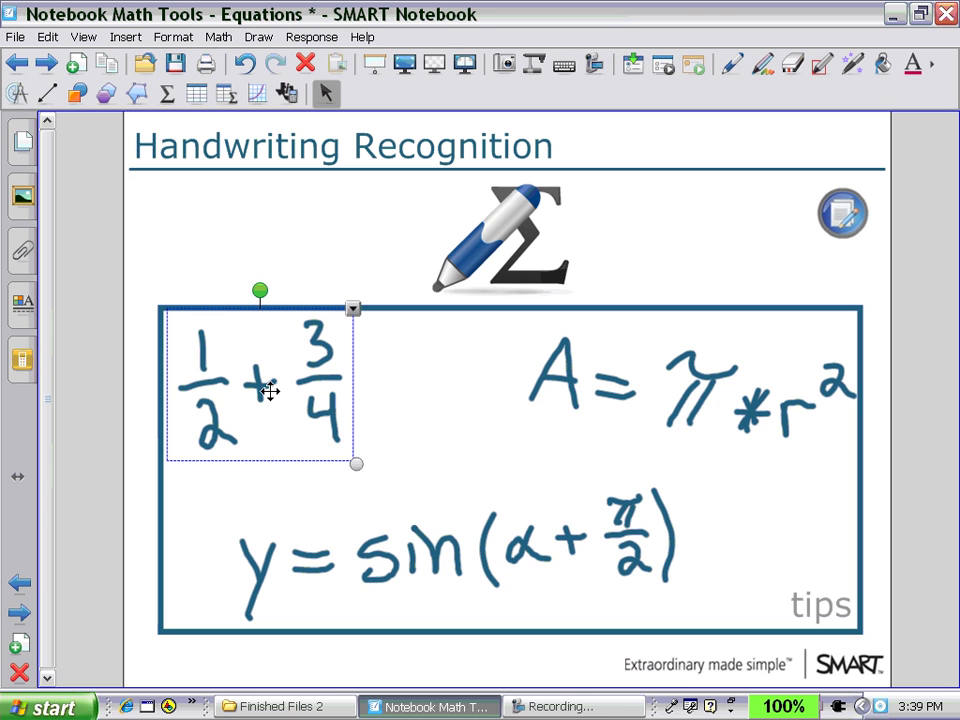
{"action": "left_click", "coordinate": [352, 310]}
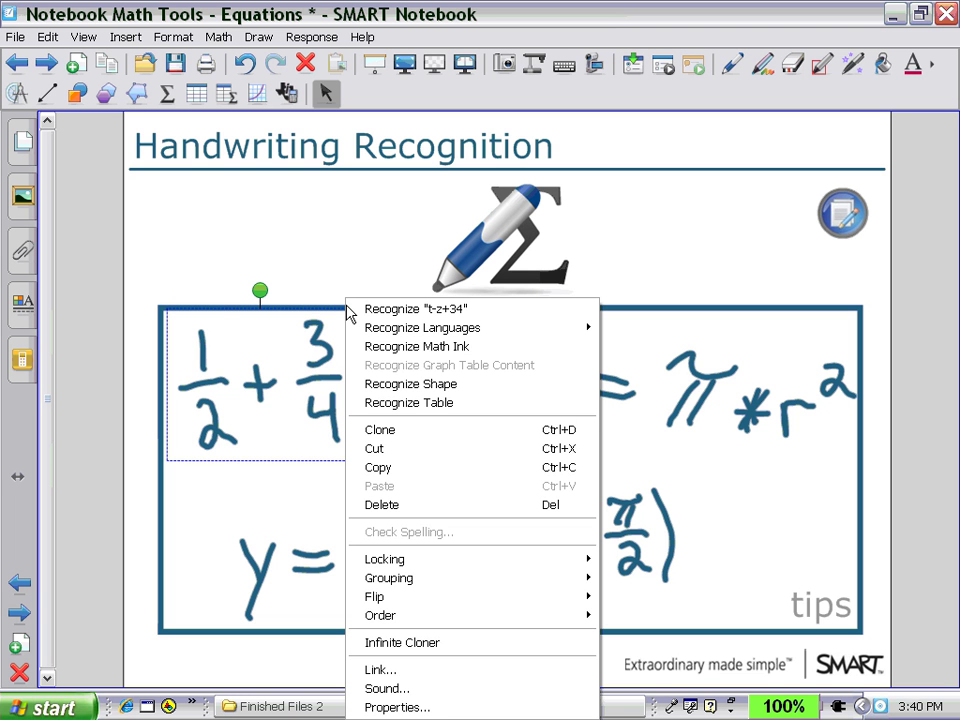
{"action": "left_click", "coordinate": [416, 346]}
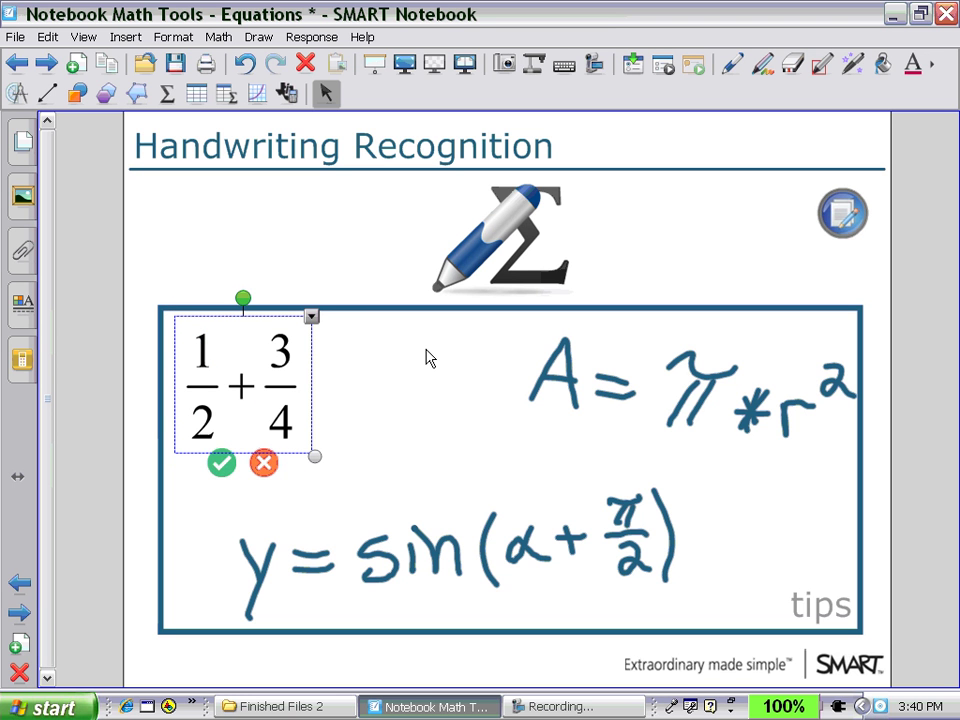
{"action": "left_click", "coordinate": [220, 464]}
Convert the handwritten A = π*r² ink into the typeset equation A = πr²
{"action": "left_click", "coordinate": [685, 398]}
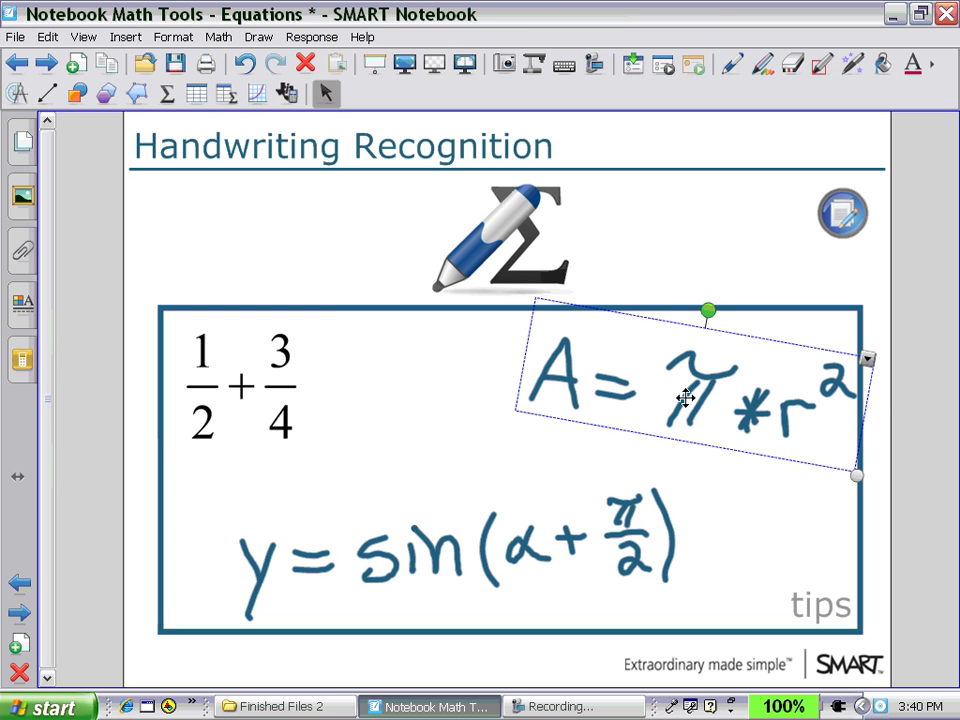
{"action": "left_click", "coordinate": [867, 360]}
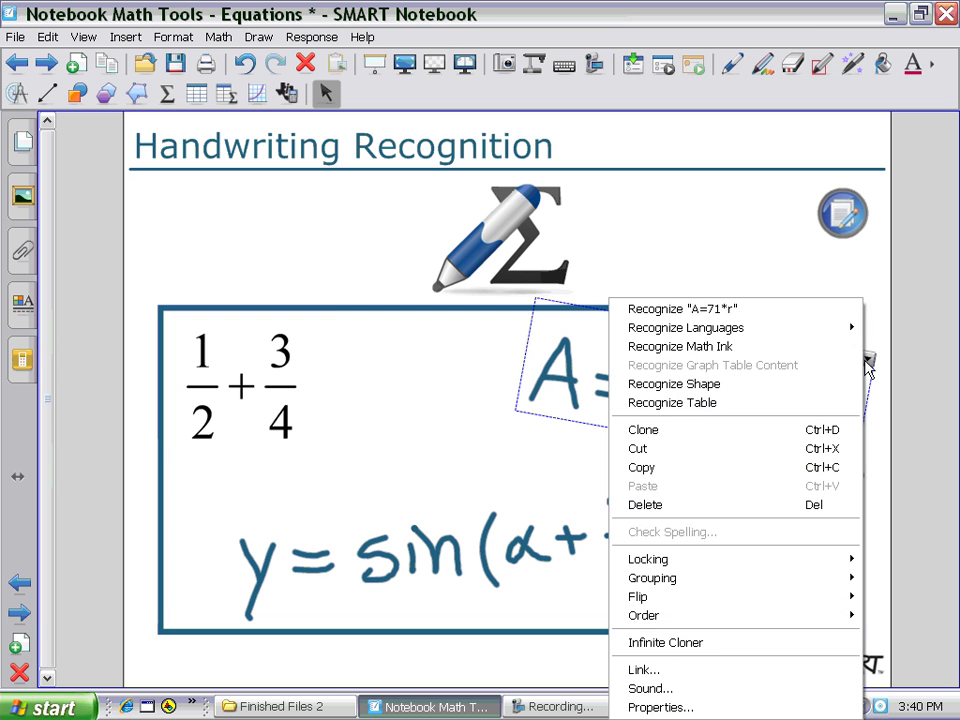
{"action": "left_click", "coordinate": [625, 347]}
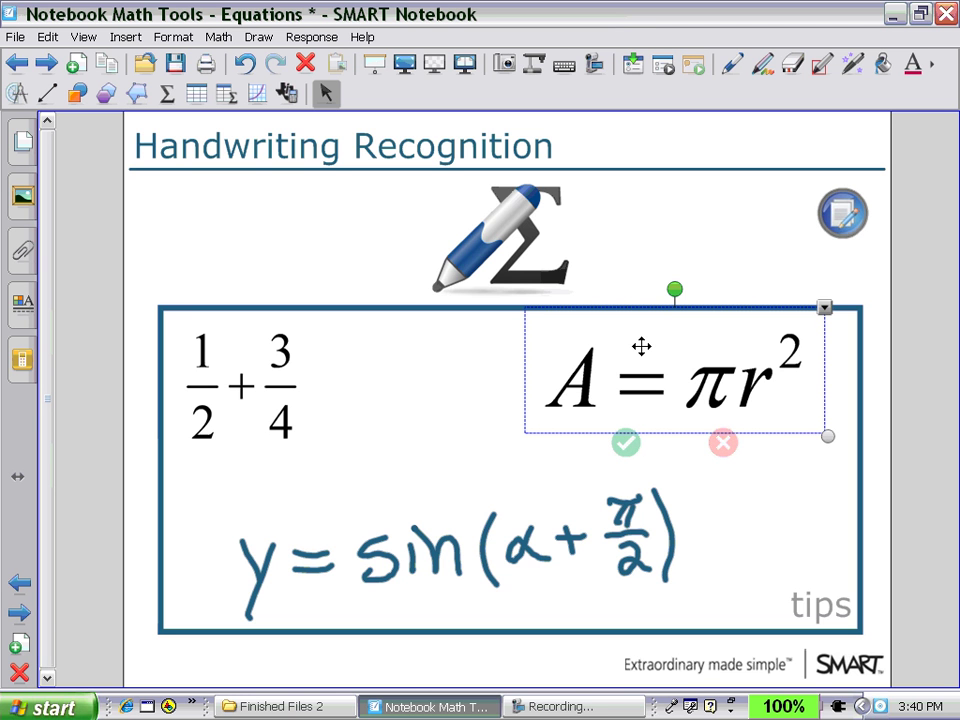
{"action": "left_click", "coordinate": [393, 561]}
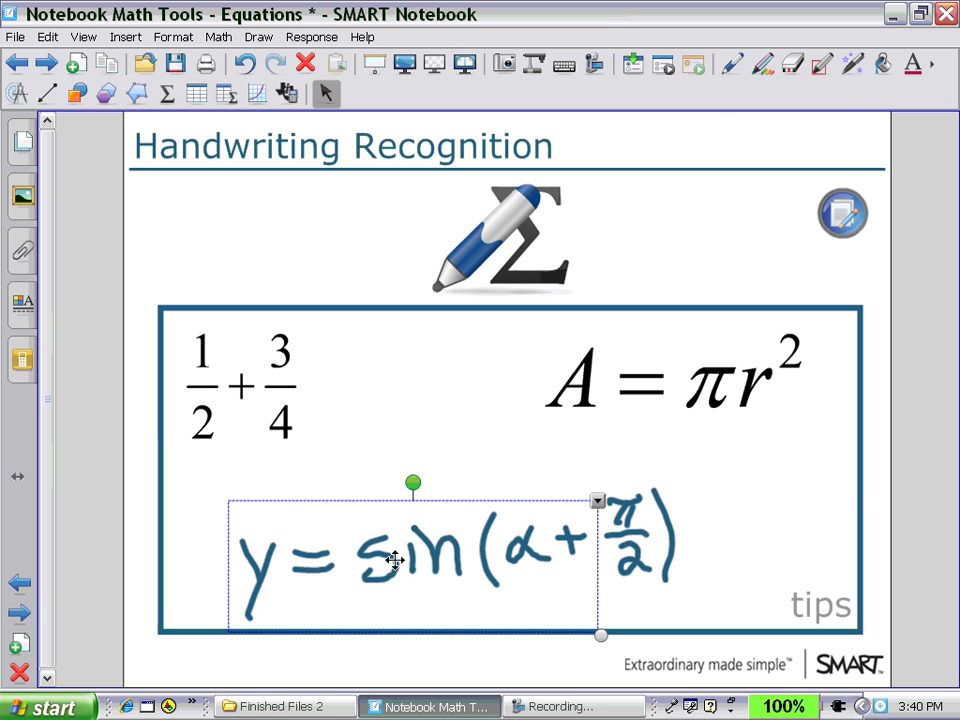
Try recognizing part of the sine ink as math and dismiss the recognition failure message
{"action": "left_click", "coordinate": [597, 500]}
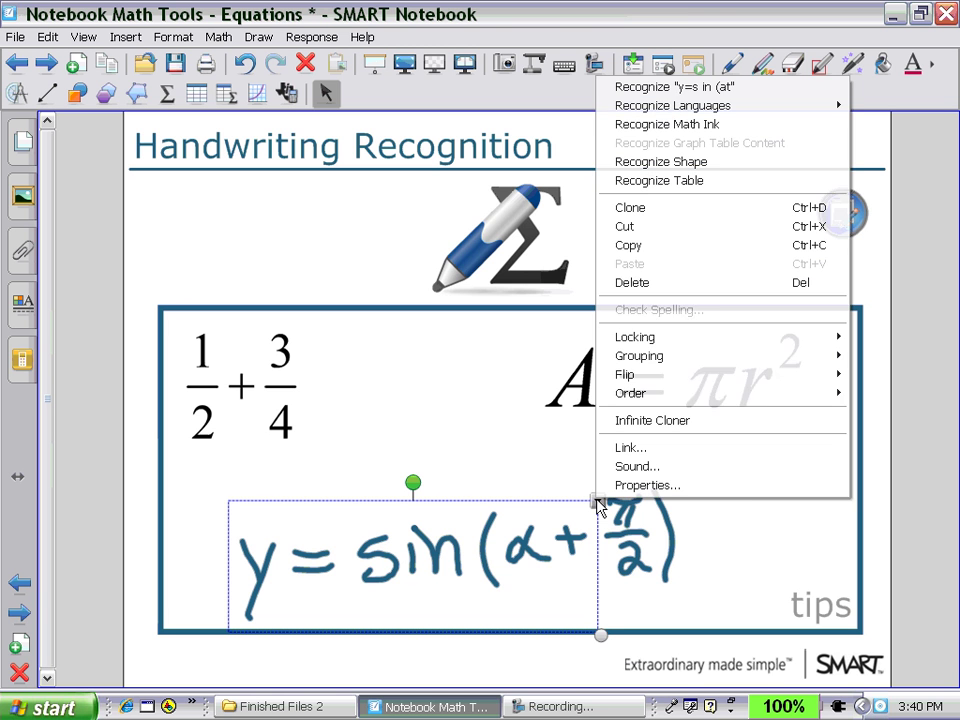
{"action": "left_click", "coordinate": [640, 124]}
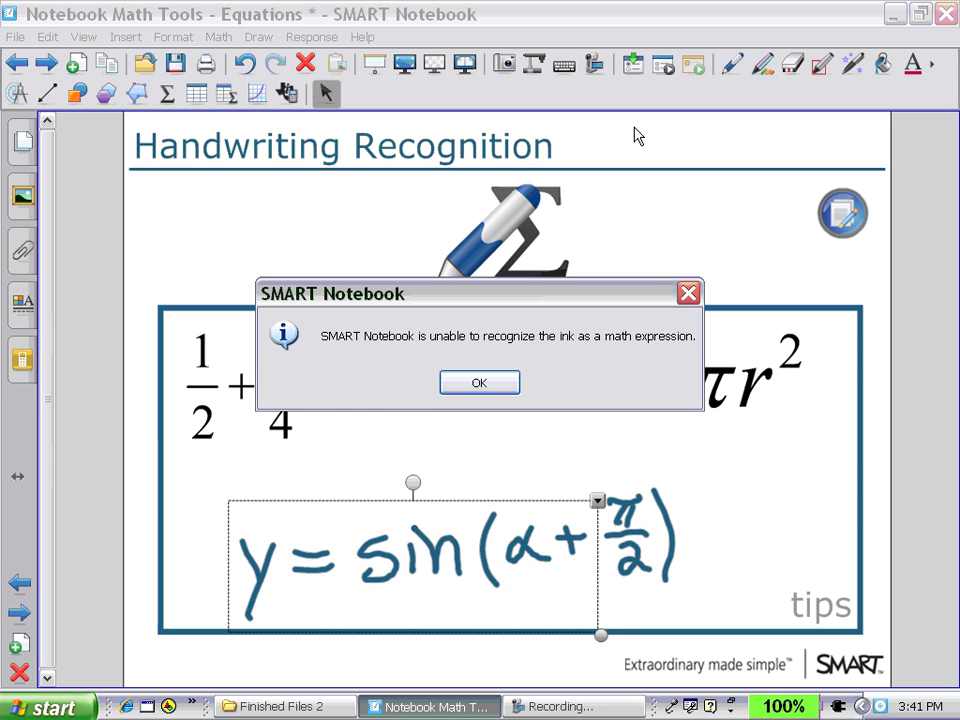
{"action": "left_click", "coordinate": [477, 388]}
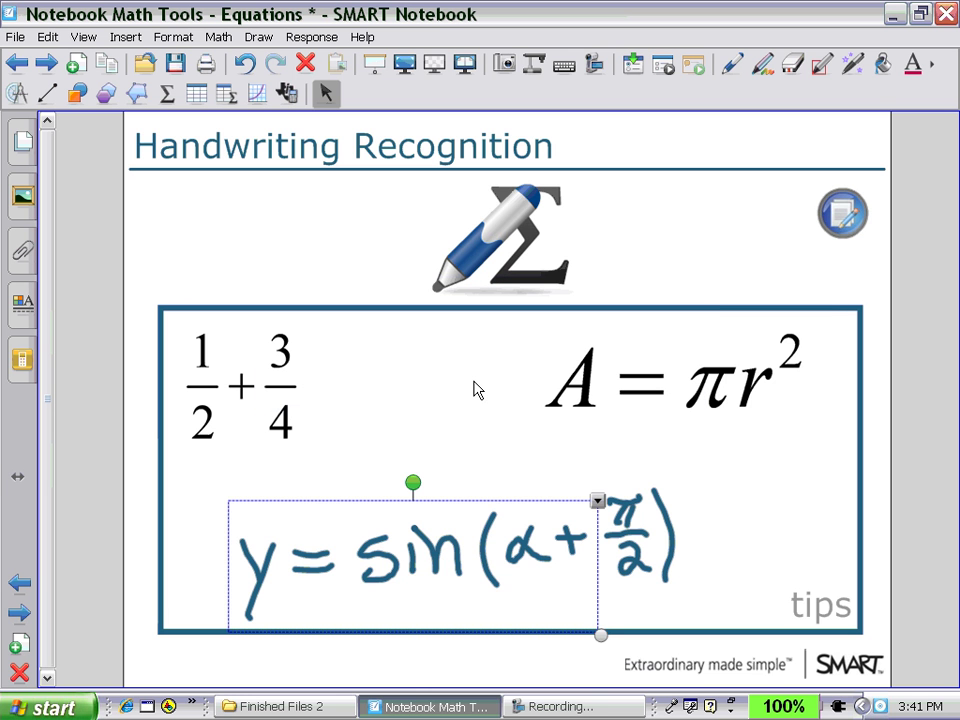
Typeset all the sine ink as y = sin(α + π/2), then advance to the handwritten Example page
{"action": "mouse_move", "coordinate": [216, 460]}
{"action": "left_mouse_down"}
{"action": "mouse_move", "coordinate": [240, 617]}
{"action": "mouse_move", "coordinate": [396, 621]}
{"action": "mouse_move", "coordinate": [632, 576]}
{"action": "mouse_move", "coordinate": [702, 573]}
{"action": "left_mouse_up"}
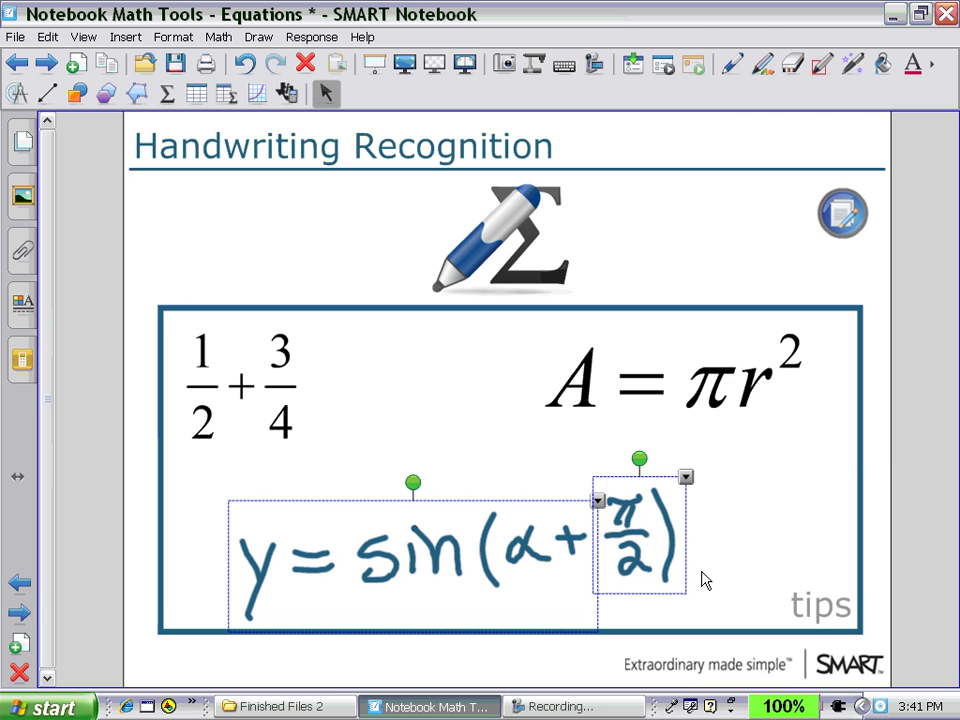
{"action": "left_click", "coordinate": [686, 478]}
{"action": "left_click", "coordinate": [721, 99]}
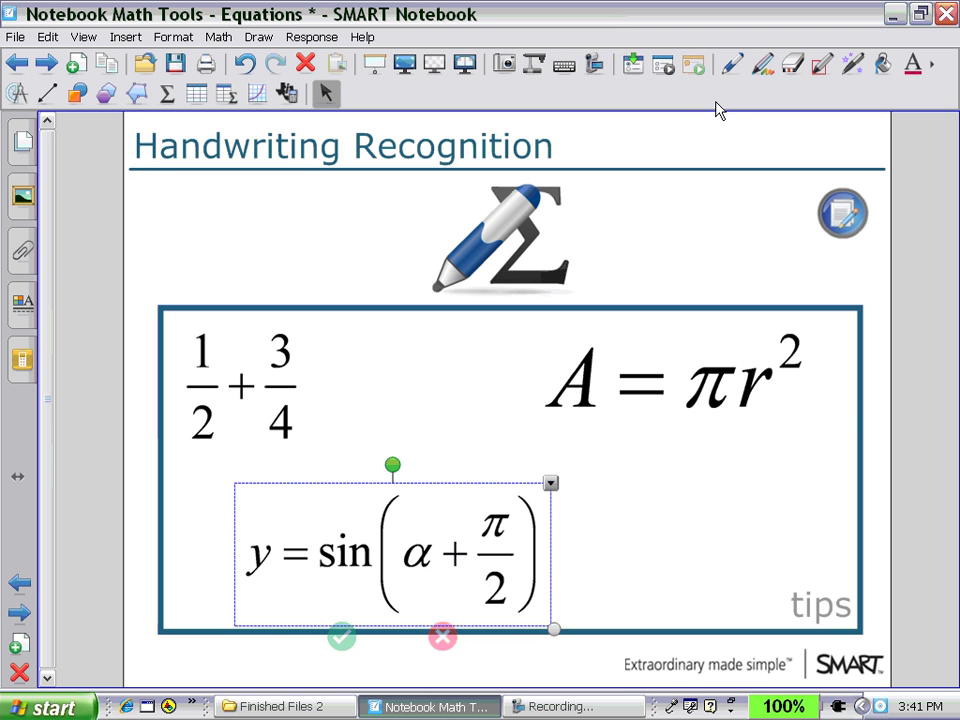
{"action": "left_click", "coordinate": [353, 354]}
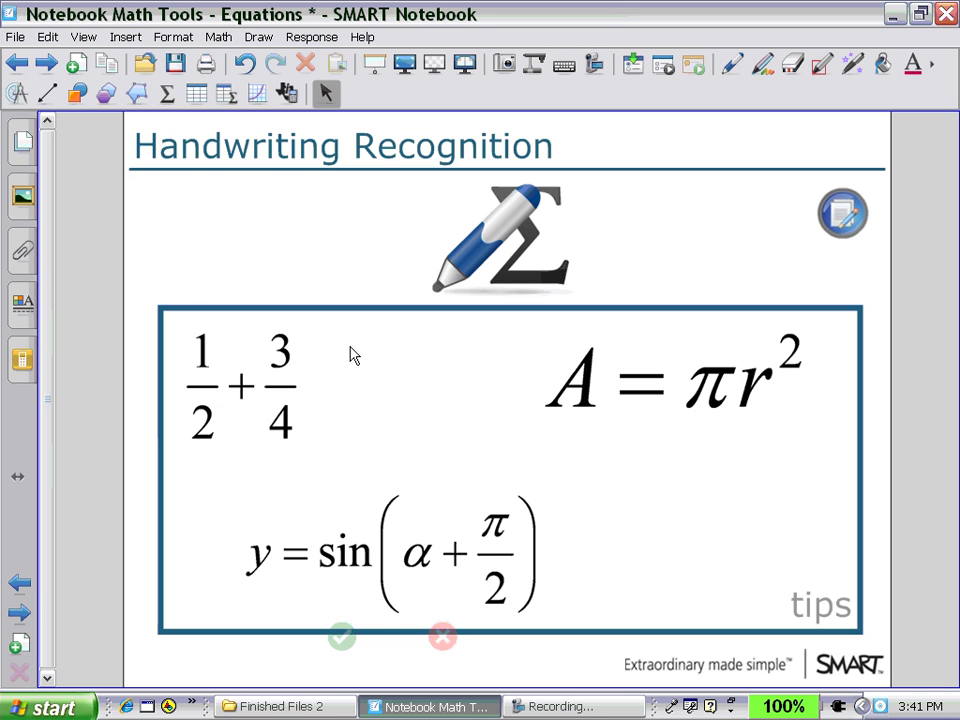
{"action": "left_click", "coordinate": [45, 68]}
{"action": "left_click", "coordinate": [45, 64]}
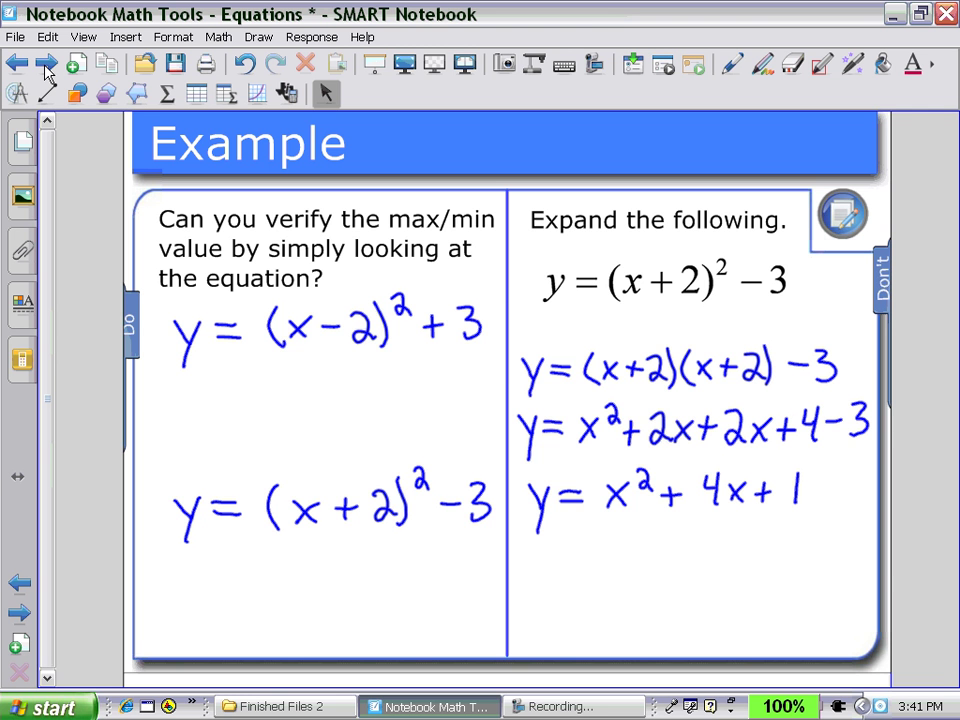
Convert the handwritten y=(x-2)²+3 and y=(x+2)²-3 into typeset math
{"action": "left_click", "coordinate": [290, 328]}
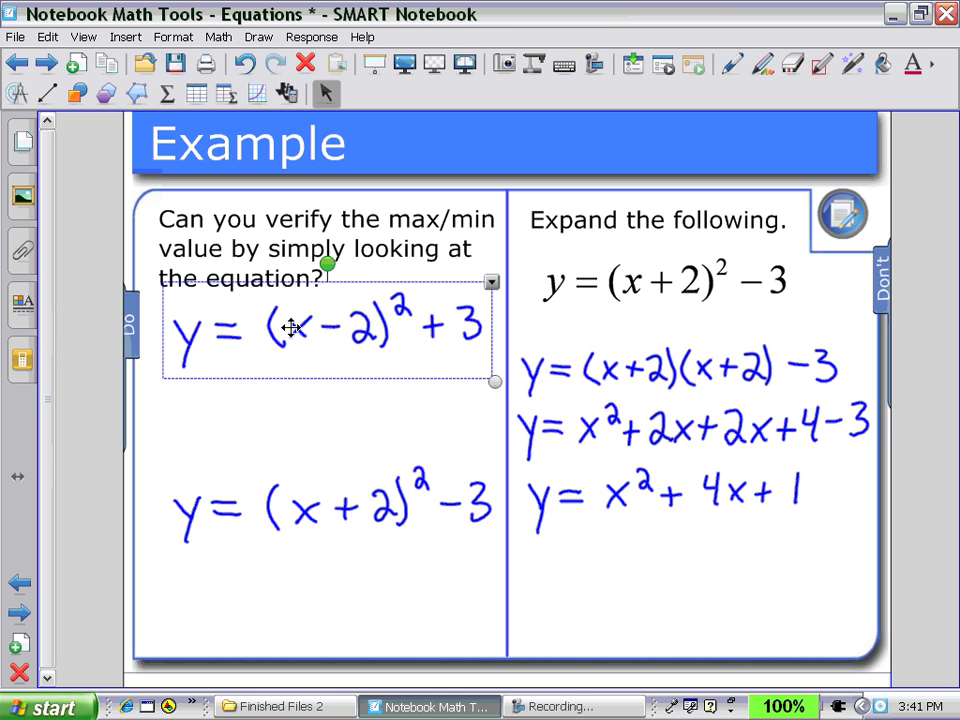
{"action": "left_click", "coordinate": [491, 283]}
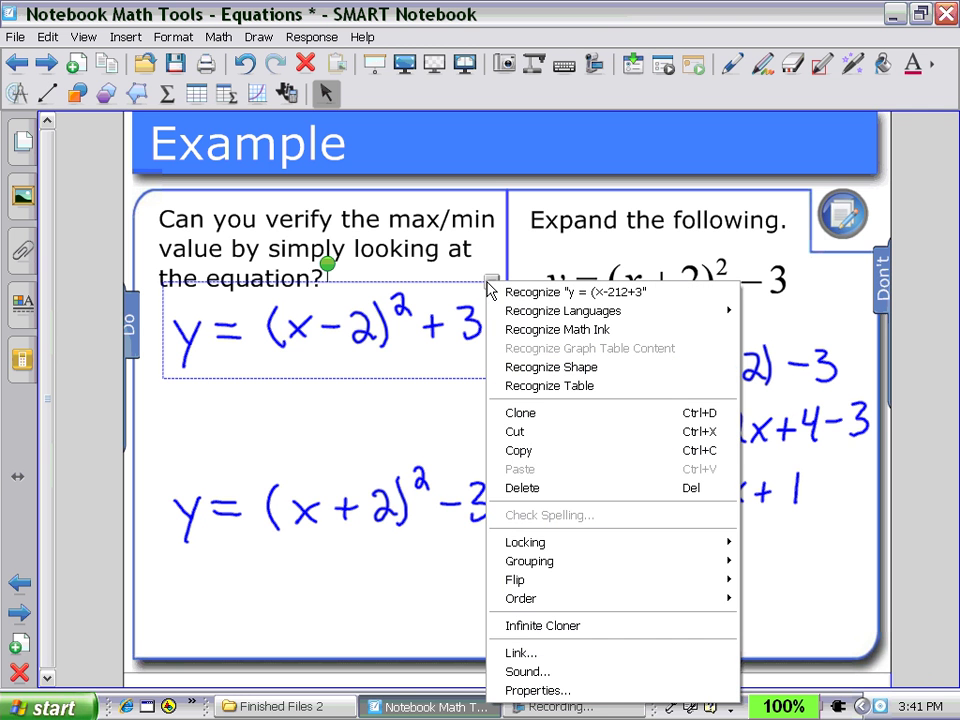
{"action": "key", "text": "Escape"}
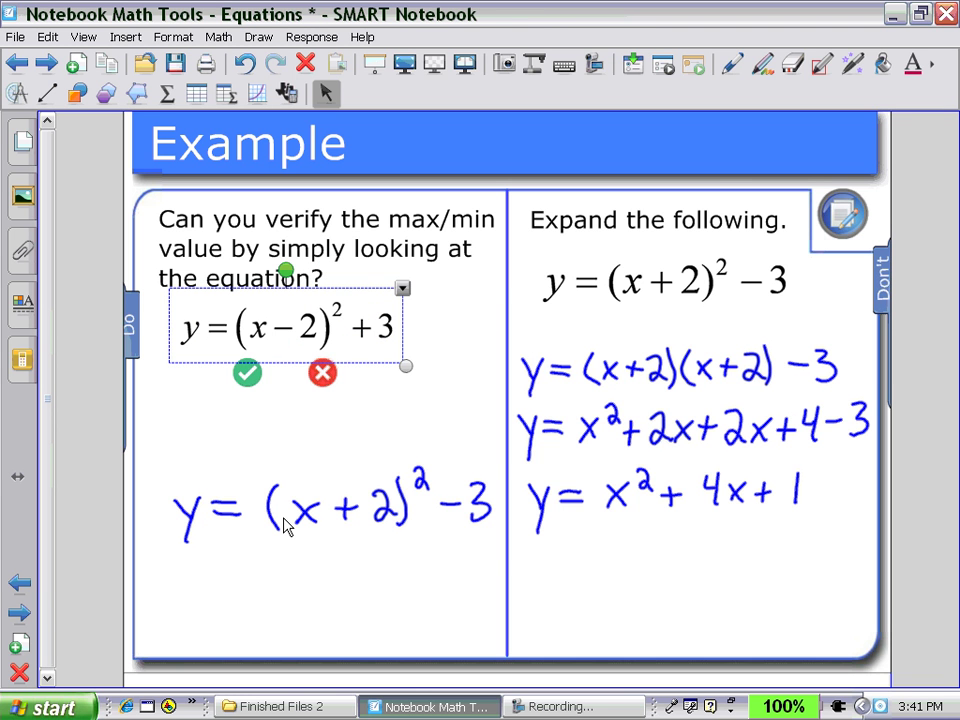
{"action": "left_click", "coordinate": [344, 507]}
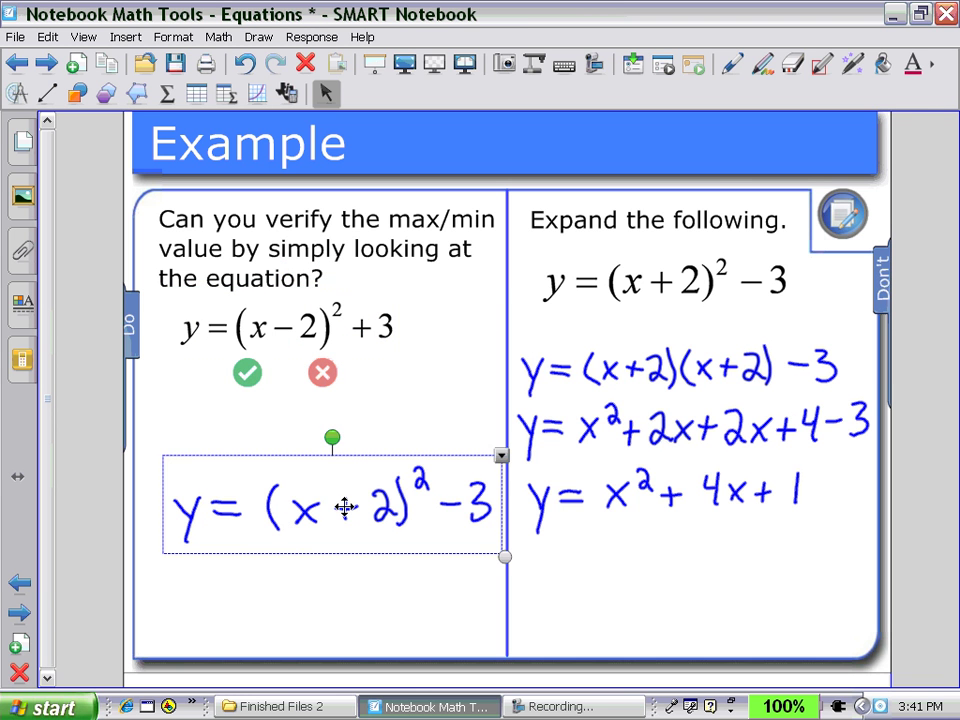
{"action": "left_click", "coordinate": [501, 456]}
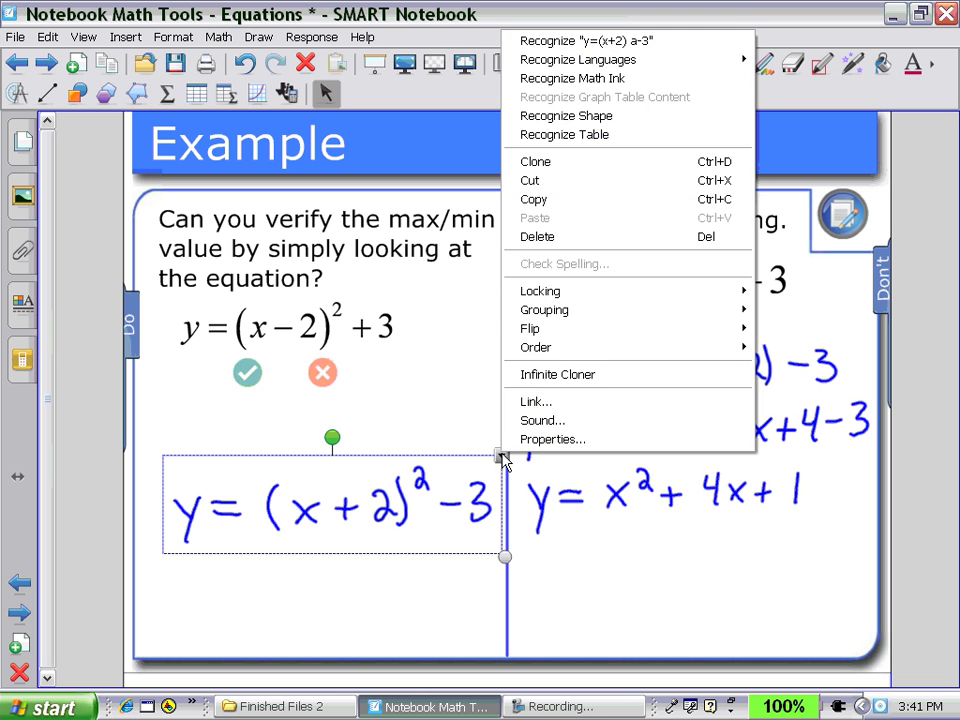
{"action": "left_click", "coordinate": [549, 79]}
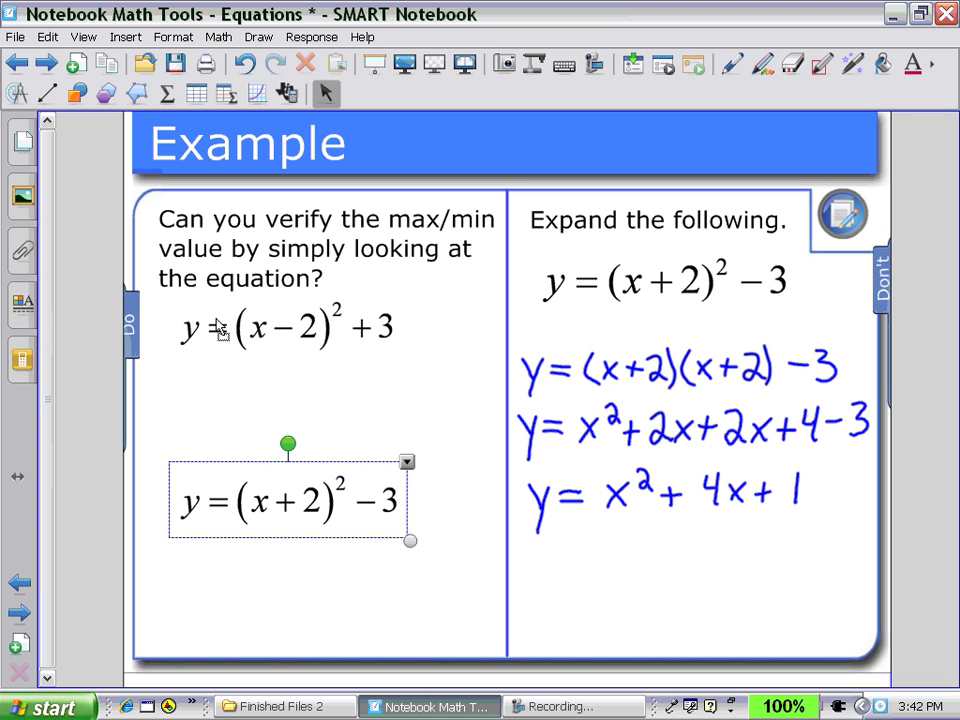
Pull the Do note over the question and back, then select the three expansion ink lines
{"action": "left_click_drag", "start_coordinate": [128, 325], "coordinate": [400, 305]}
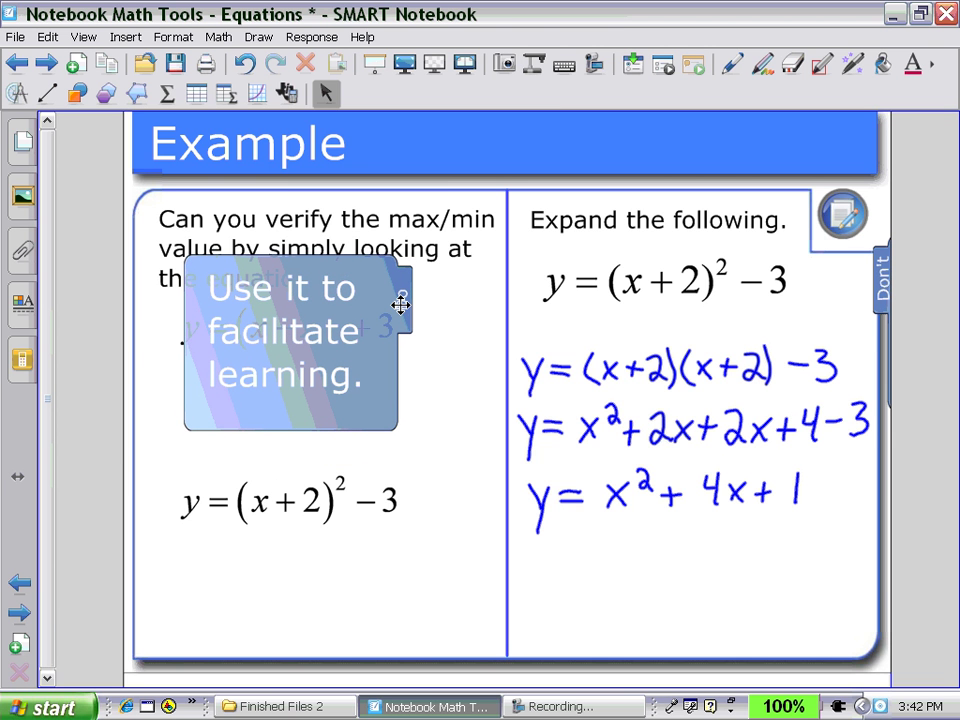
{"action": "left_click_drag", "start_coordinate": [403, 311], "coordinate": [154, 364]}
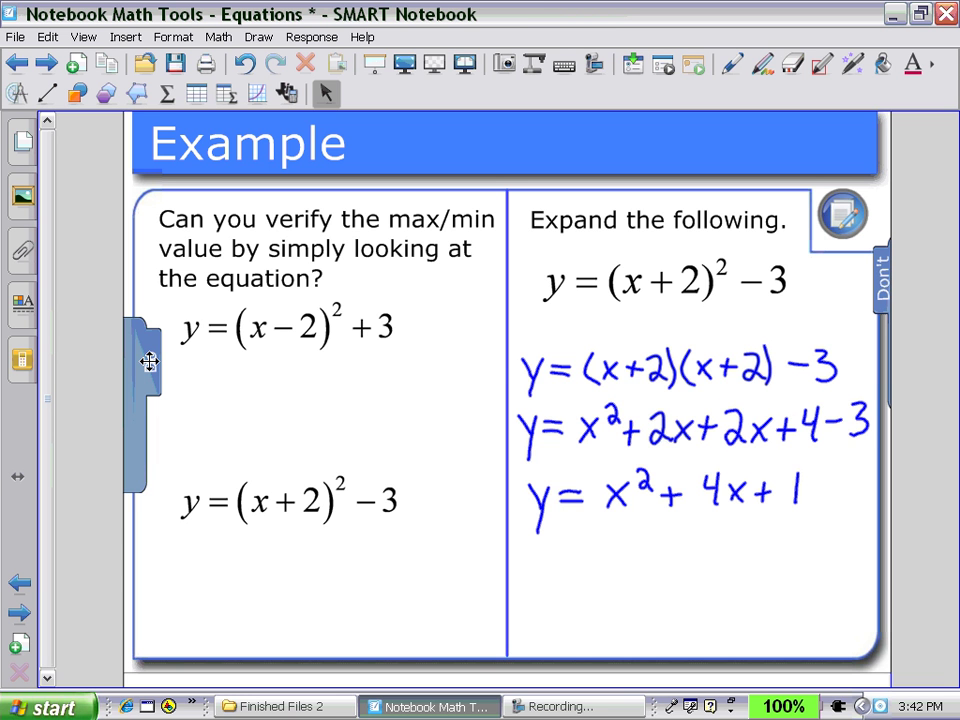
{"action": "mouse_move", "coordinate": [837, 324]}
{"action": "left_mouse_down"}
{"action": "mouse_move", "coordinate": [506, 364]}
{"action": "mouse_move", "coordinate": [472, 421]}
{"action": "mouse_move", "coordinate": [508, 551]}
{"action": "left_mouse_up"}
{"action": "left_click", "coordinate": [848, 334]}
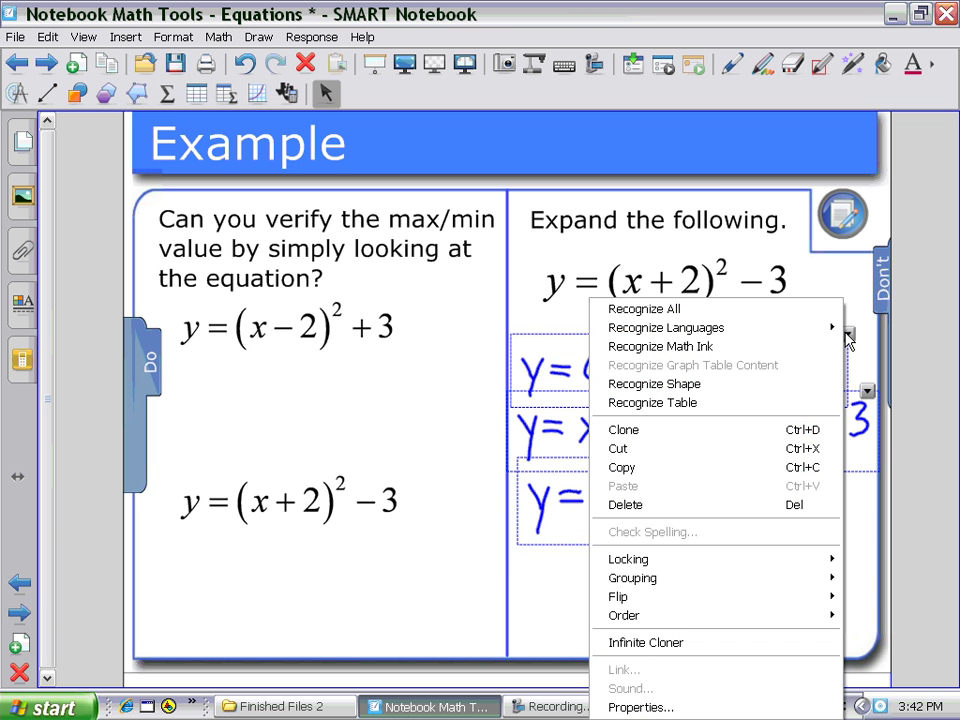
Typeset the three expansion lines, reveal the Don't note, and go to the Math Tools overview page
{"action": "left_click", "coordinate": [628, 347]}
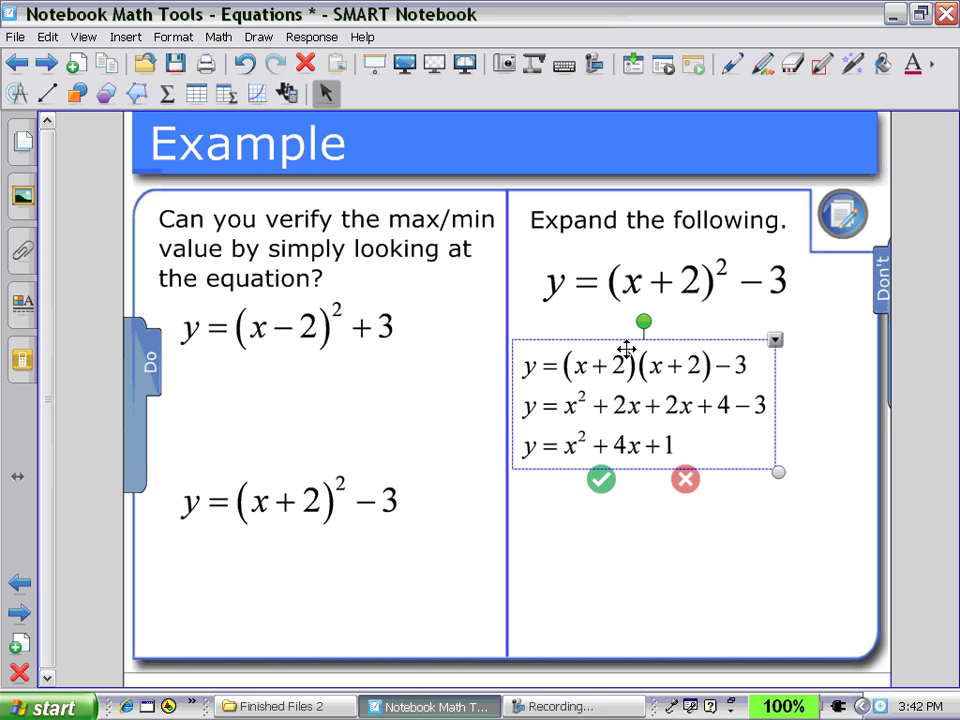
{"action": "left_click_drag", "start_coordinate": [853, 281], "coordinate": [580, 323]}
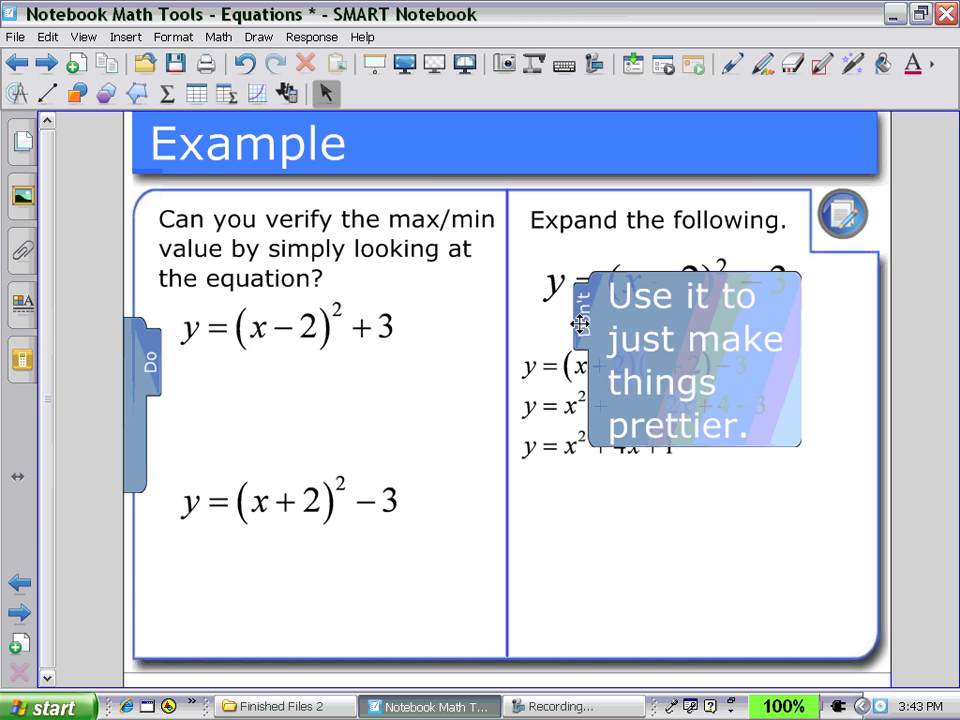
{"action": "left_click", "coordinate": [46, 64]}
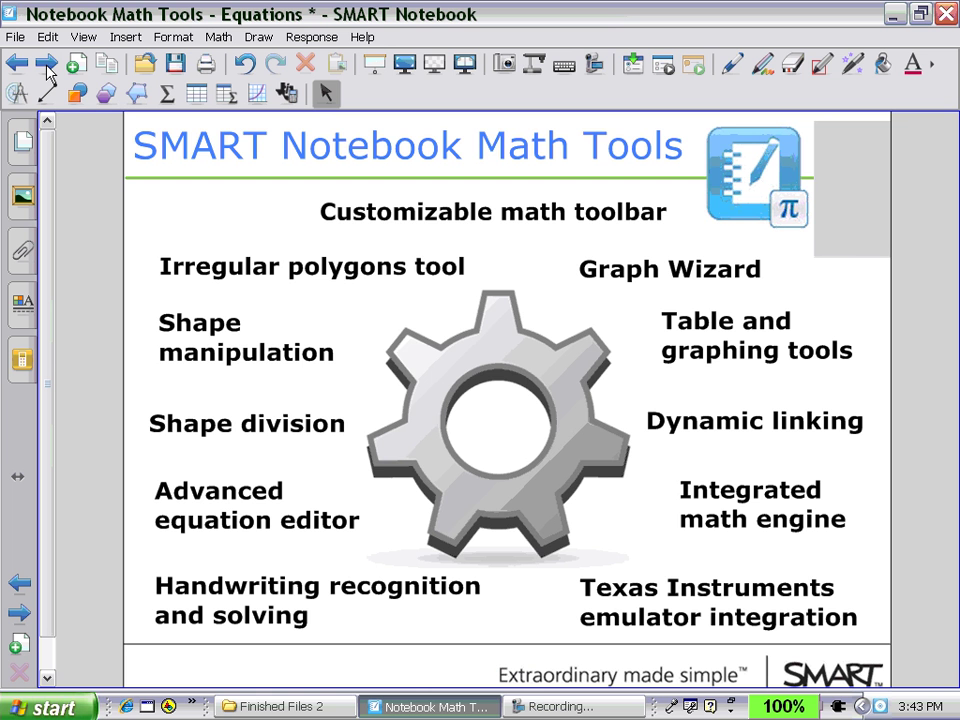